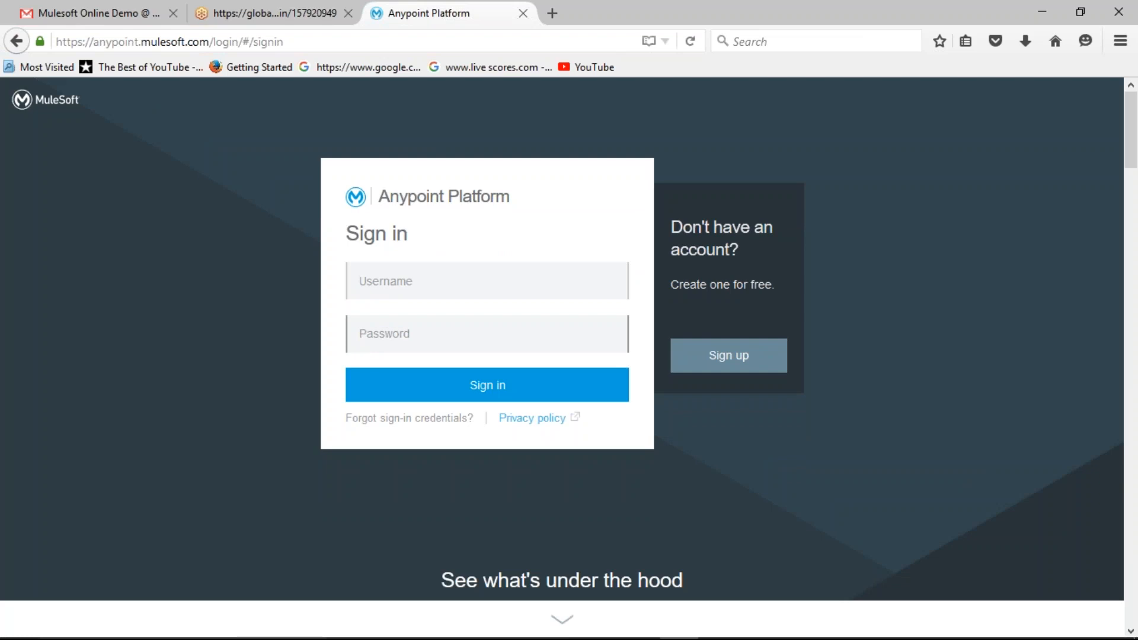
Step: Enter the username and account password and try to sign in to Anypoint Platform
{"action": "left_click", "coordinate": [427, 289]}
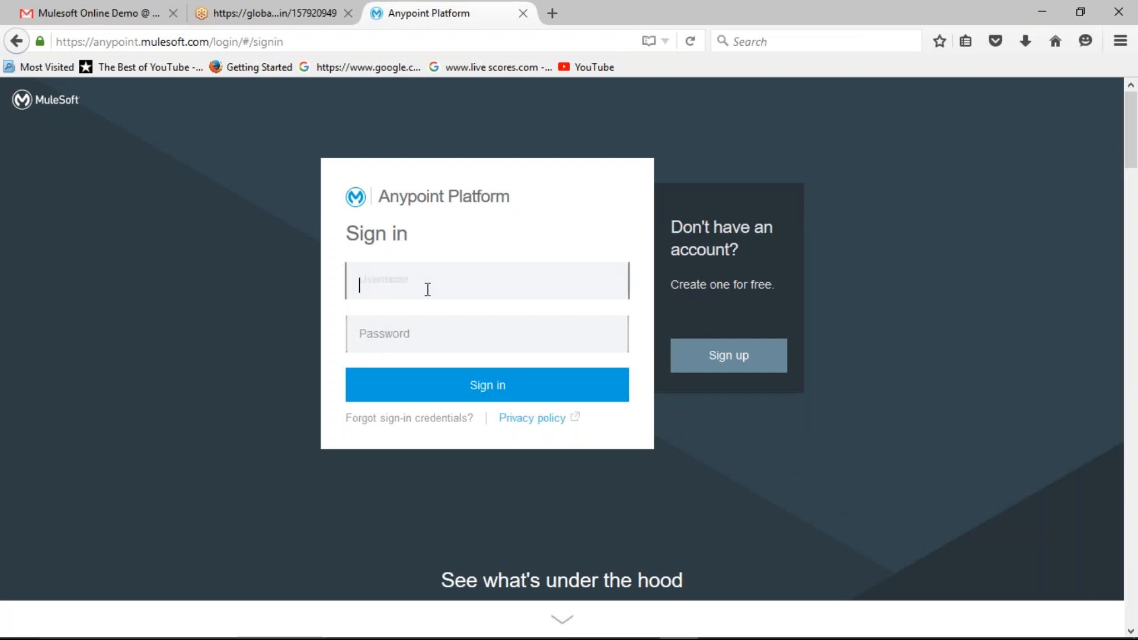
{"action": "type", "text": "mahesh000"}
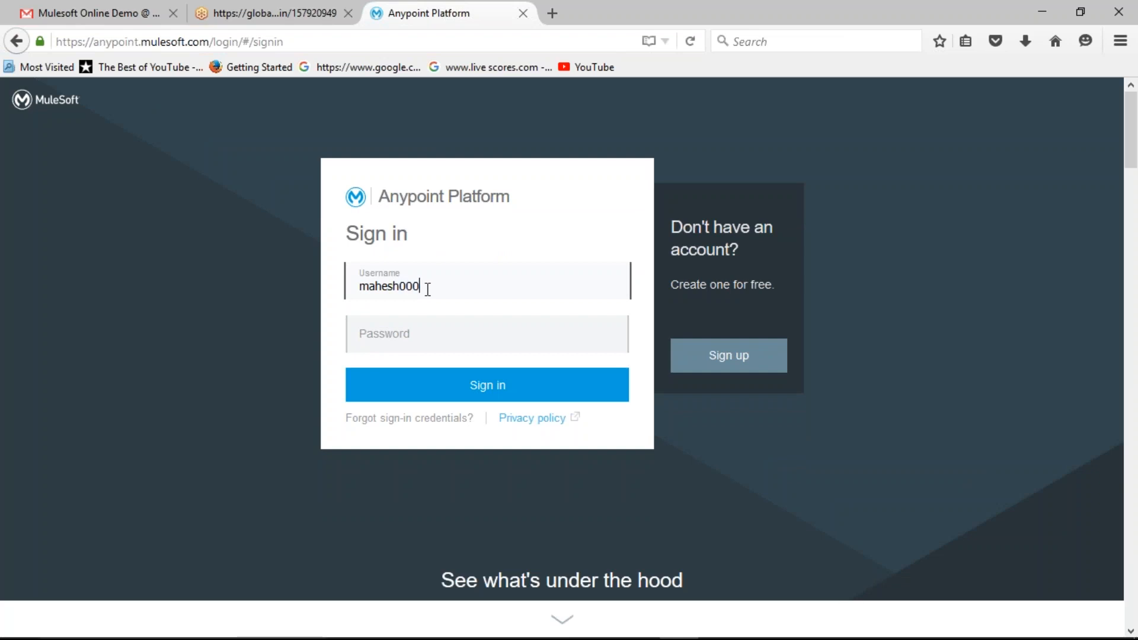
{"action": "key", "text": "Tab"}
{"action": "type", "text": "••••••••••••"}
{"action": "key", "text": "Return"}
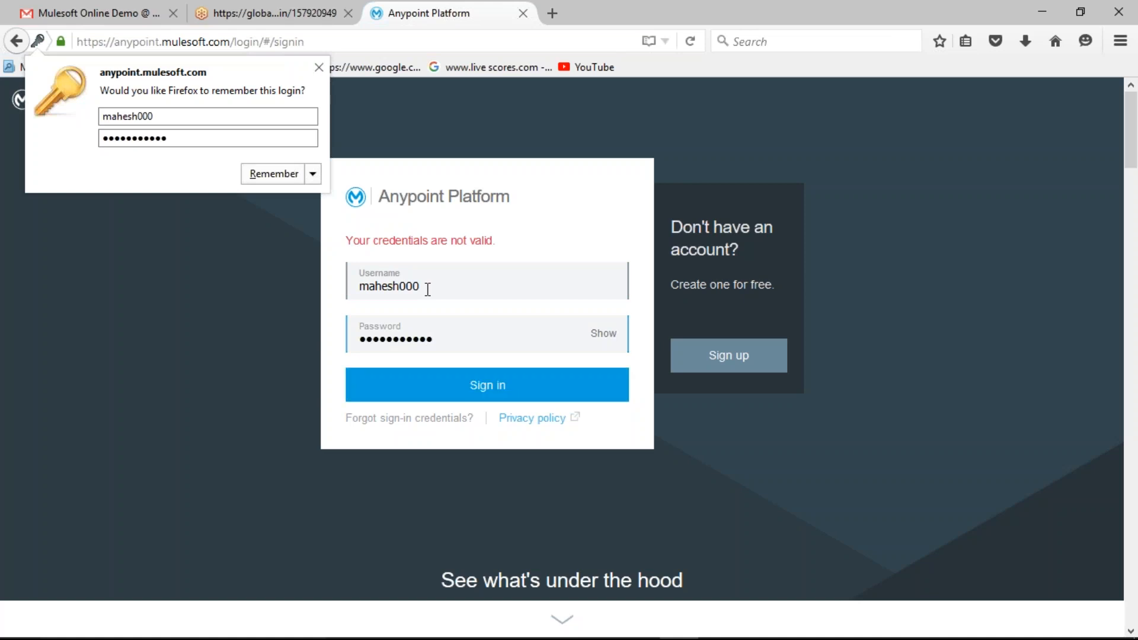
Step: Replace the account password in the sign-in form and submit the sign-in again
{"action": "left_click_drag", "start_coordinate": [443, 340], "coordinate": [183, 312]}
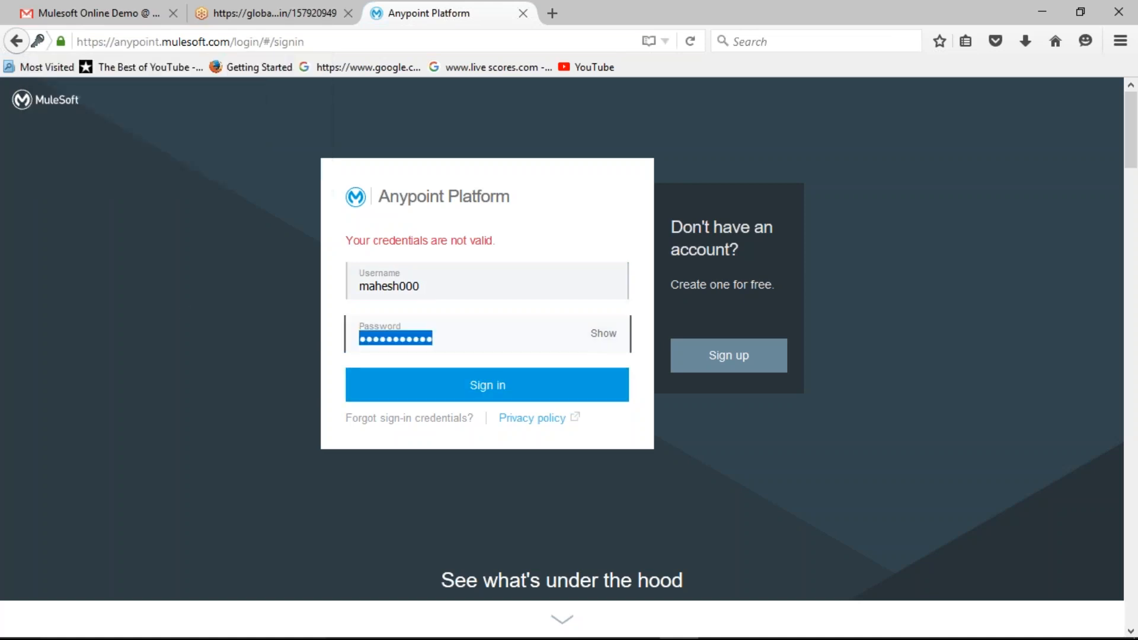
{"action": "type", "text": "••••••"}
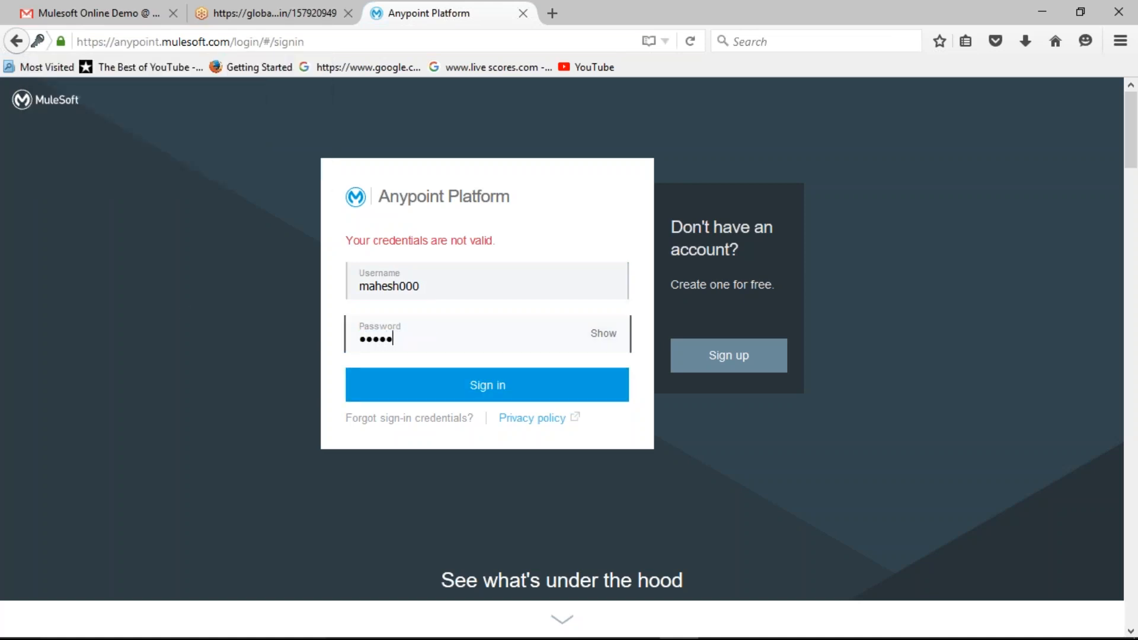
{"action": "type", "text": "•••••"}
{"action": "key", "text": "Return"}
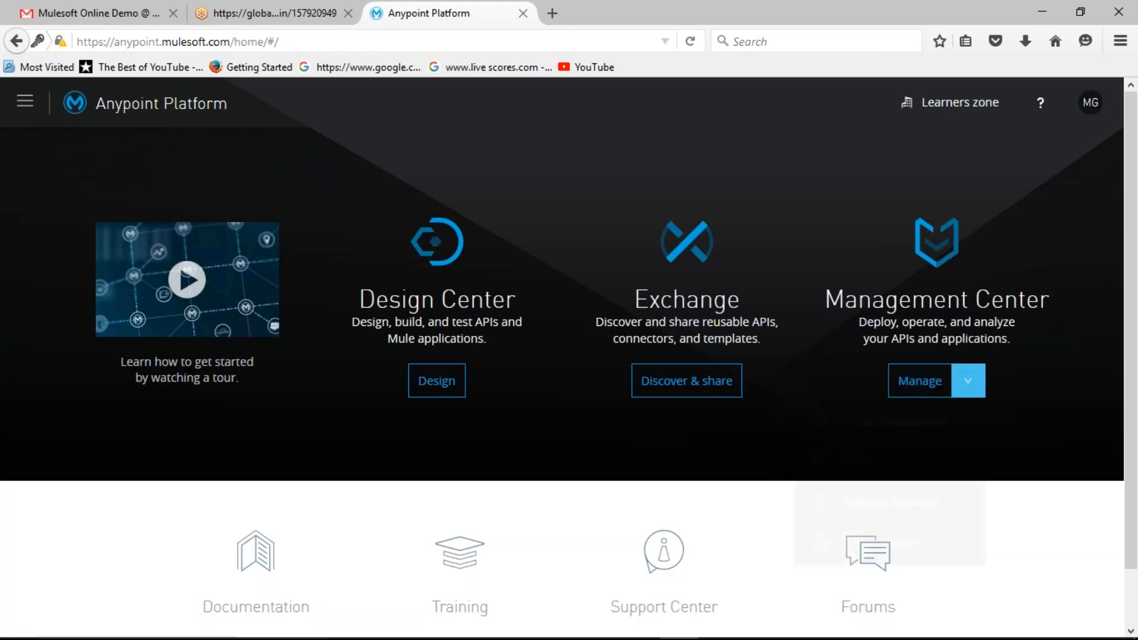
Step: Show the Management Center options and open Exchange from the Anypoint Platform home page
{"action": "left_click", "coordinate": [968, 382]}
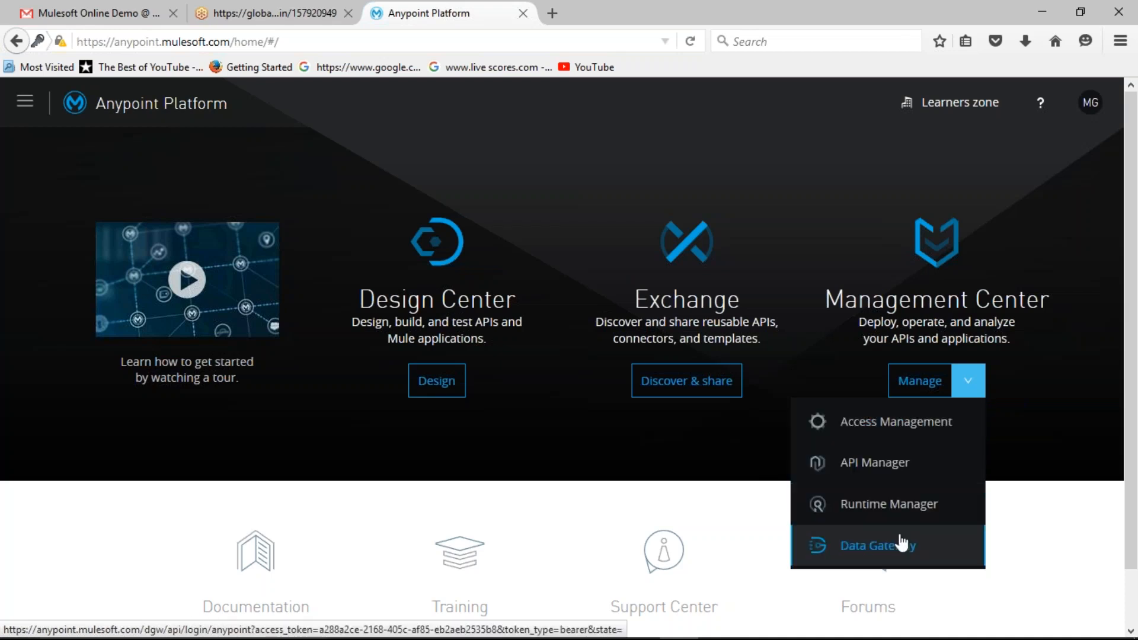
{"action": "left_click", "coordinate": [691, 243]}
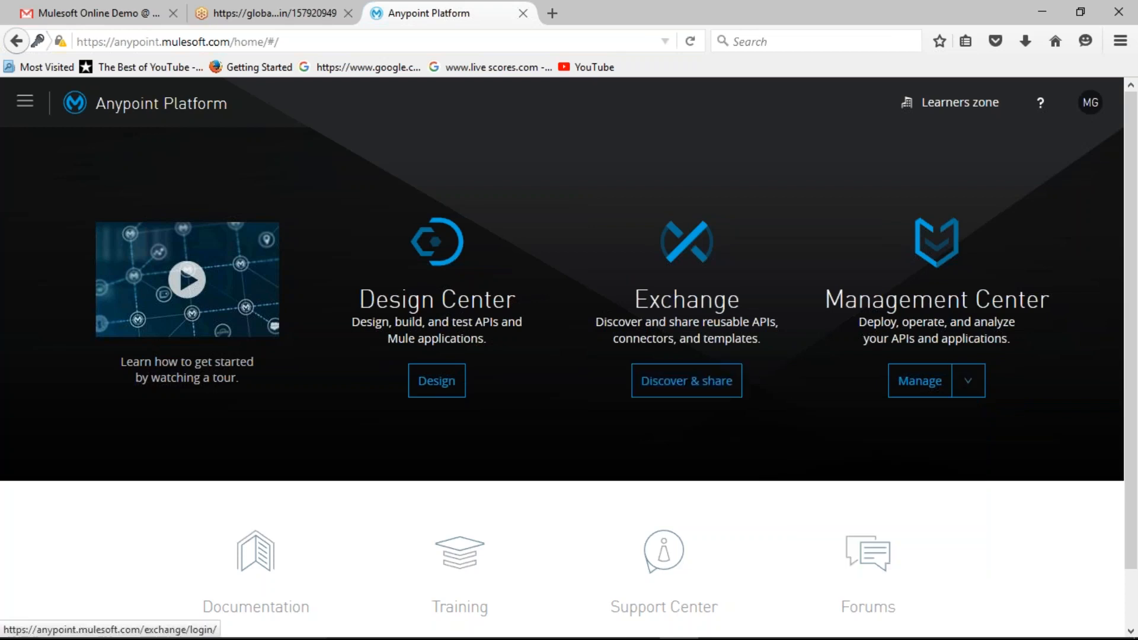
{"action": "left_click", "coordinate": [698, 391]}
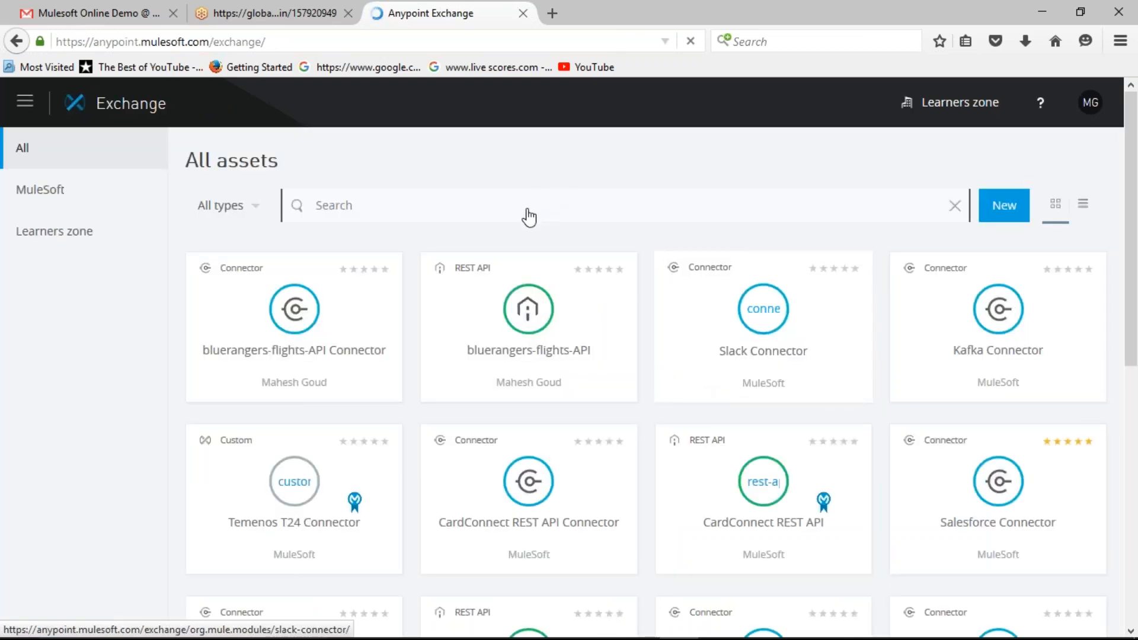
Step: Search all Exchange assets for "facebook"
{"action": "left_click", "coordinate": [399, 203]}
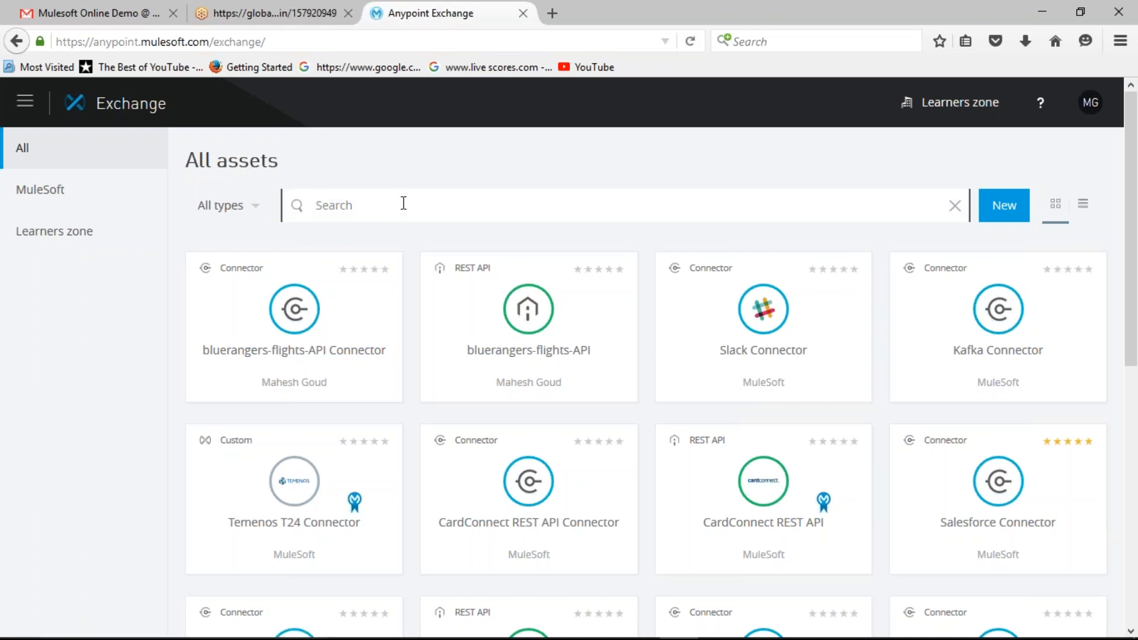
{"action": "type", "text": "facebook"}
{"action": "key", "text": "BackSpace"}
{"action": "type", "text": "k"}
{"action": "key", "text": "Return"}
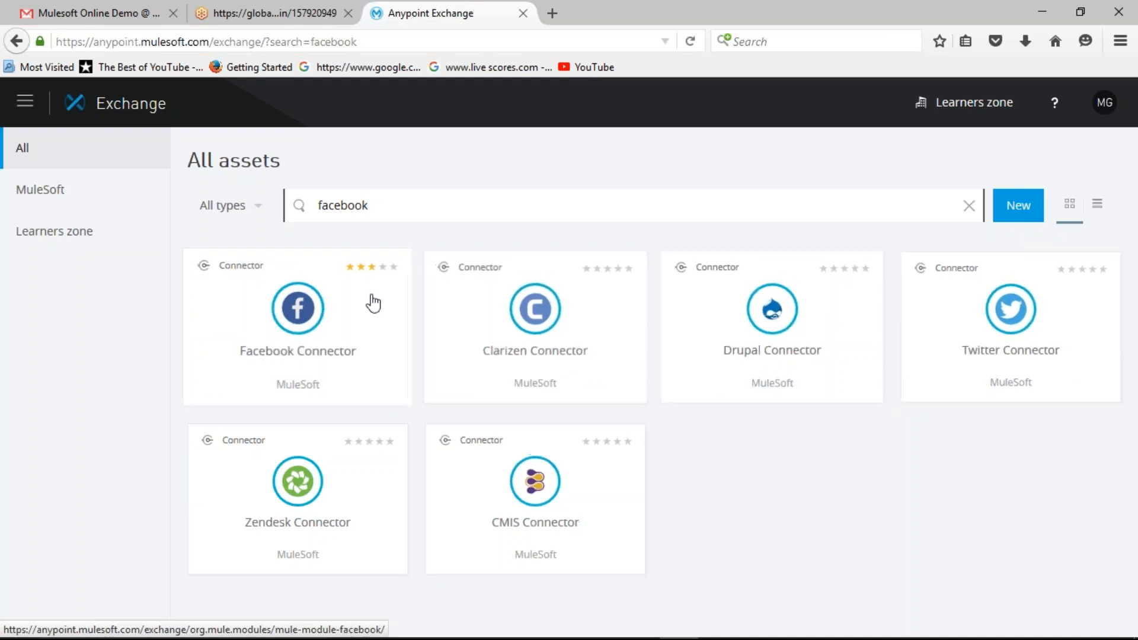
Step: Clear the "facebook" term from the Exchange asset search
{"action": "left_click", "coordinate": [392, 204]}
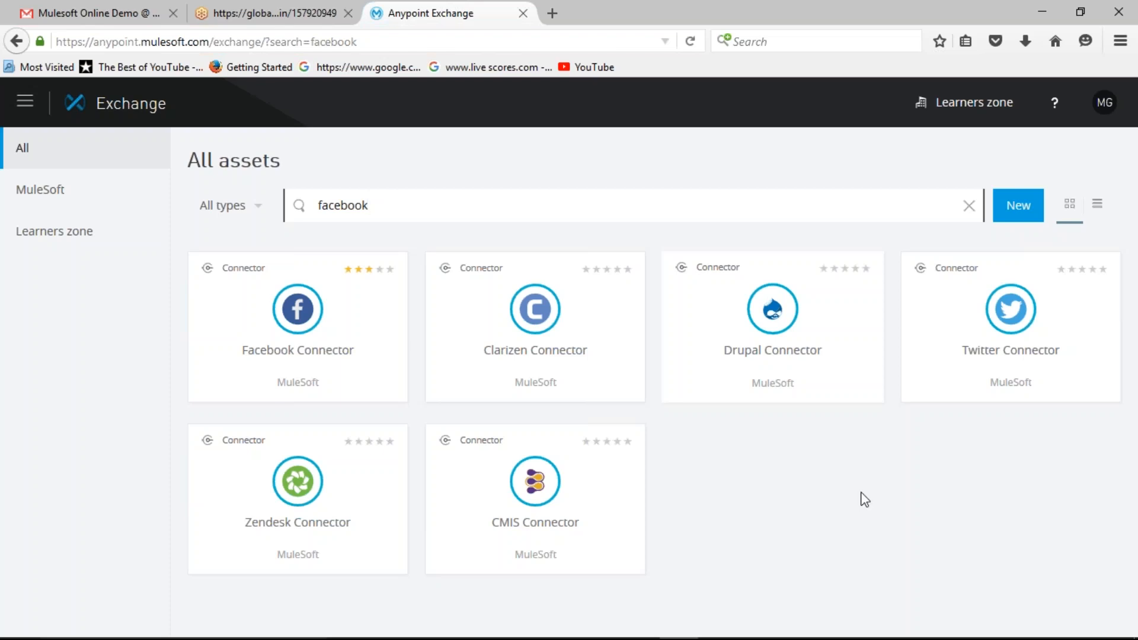
{"action": "left_click_drag", "start_coordinate": [383, 208], "coordinate": [230, 186]}
{"action": "key", "text": "BackSpace"}
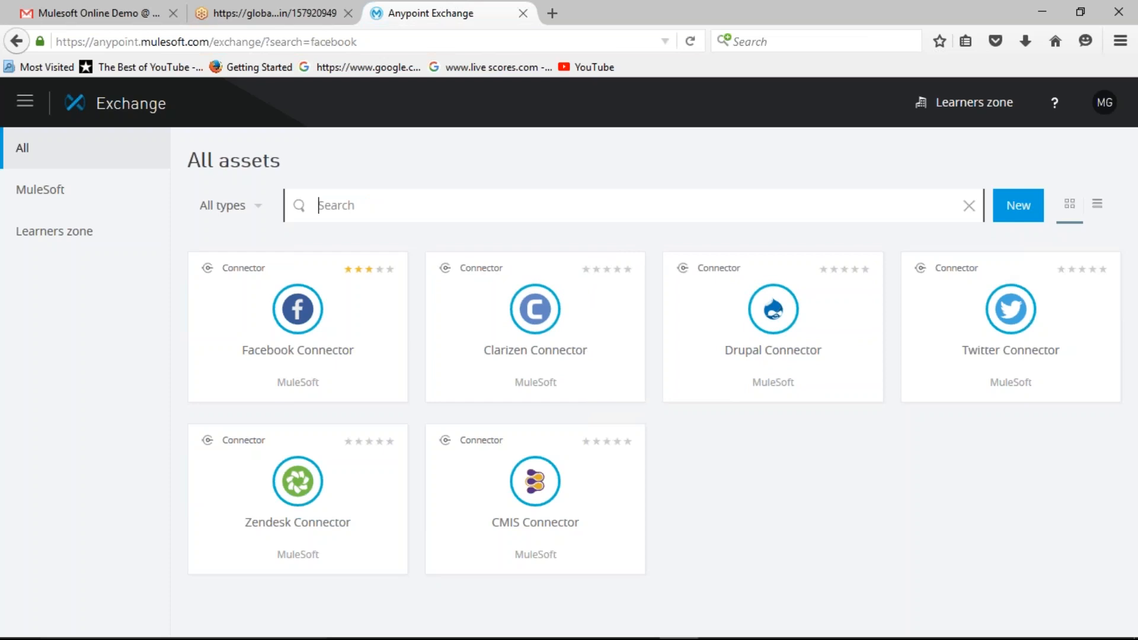
Step: Switch to Anypoint Studio, look through the connectors in the Mule Palette, and return to the browser
{"action": "mouse_move", "coordinate": [721, 635]}
{"action": "left_click", "coordinate": [793, 622]}
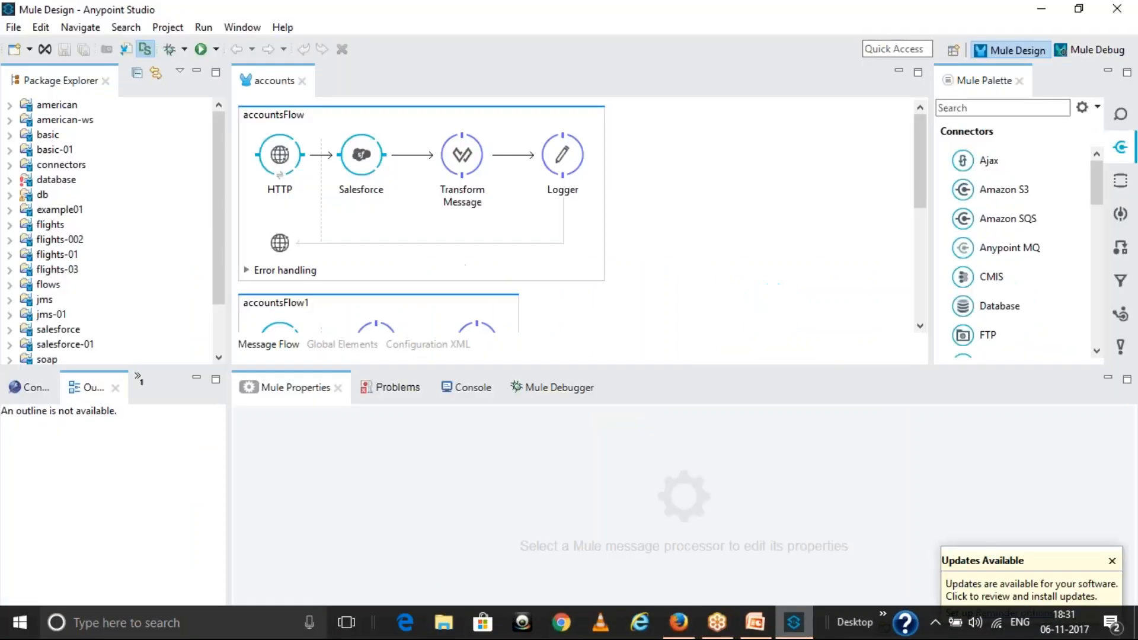
{"action": "scroll", "coordinate": [1082, 201], "scroll_direction": "down", "scroll_amount": 6}
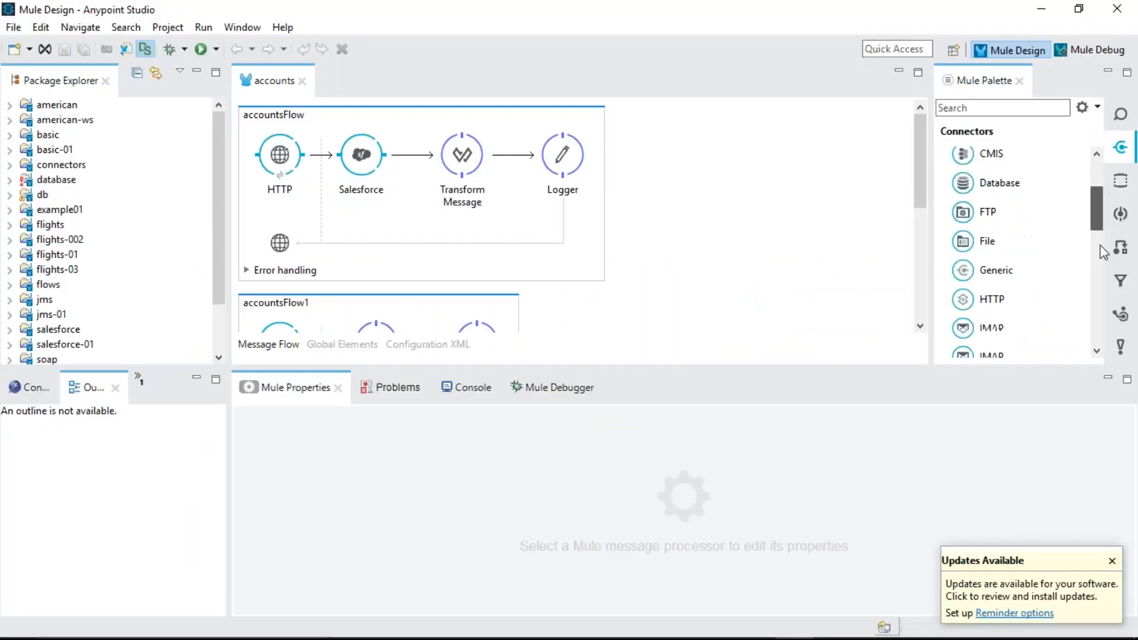
{"action": "scroll", "coordinate": [1092, 236], "scroll_direction": "up", "scroll_amount": 4}
{"action": "scroll", "coordinate": [1092, 246], "scroll_direction": "down", "scroll_amount": 2}
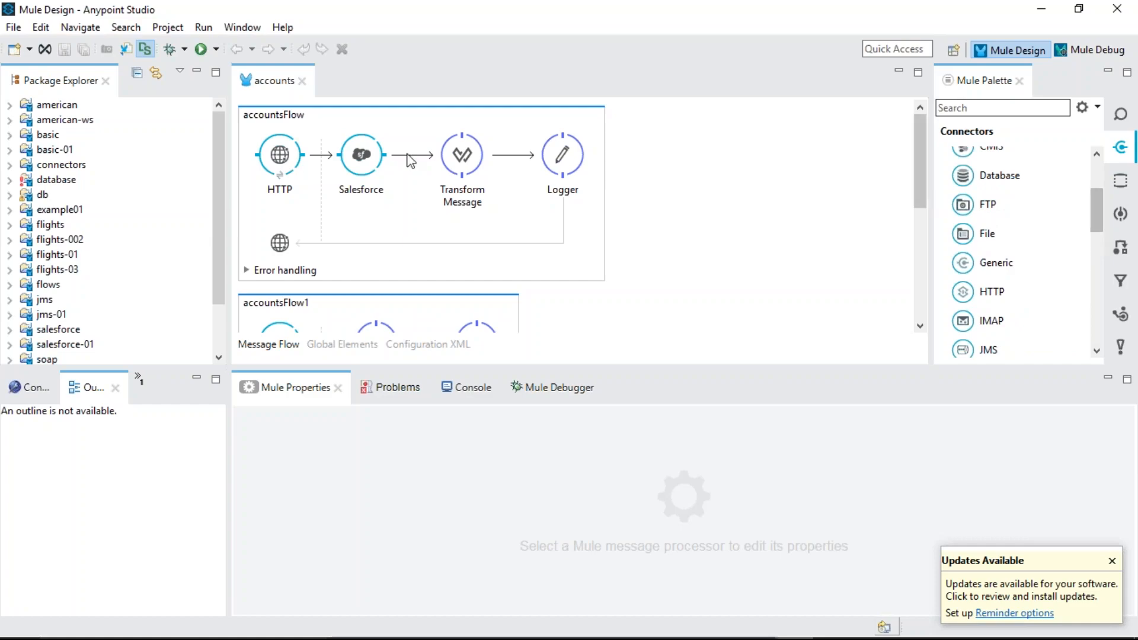
{"action": "left_click", "coordinate": [1041, 9]}
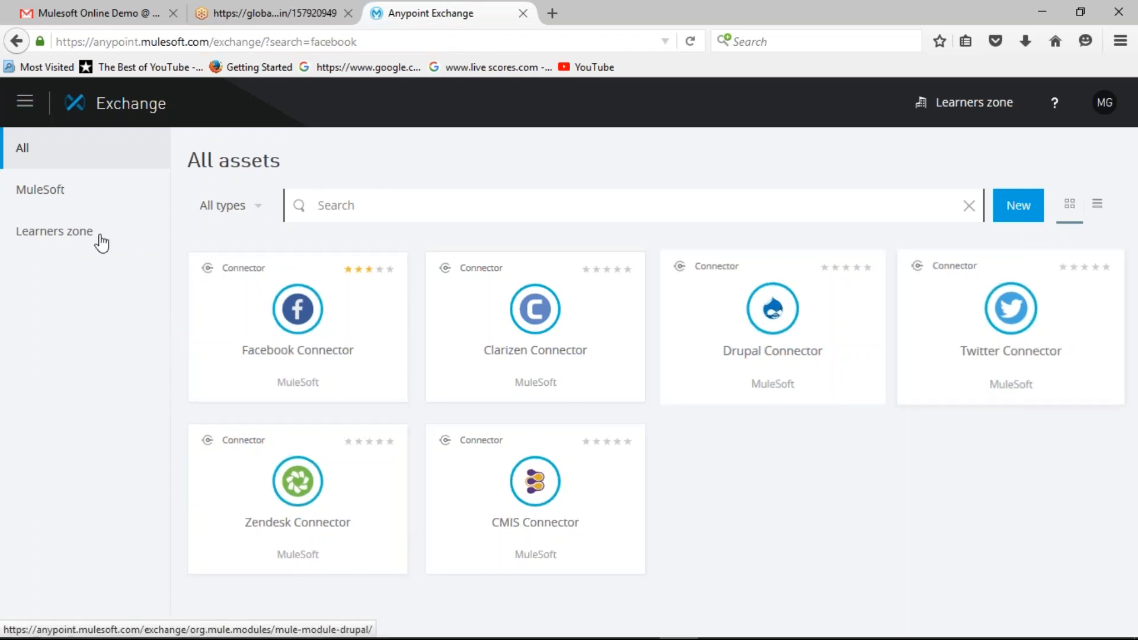
{"action": "left_click", "coordinate": [32, 104]}
{"action": "left_click", "coordinate": [102, 116]}
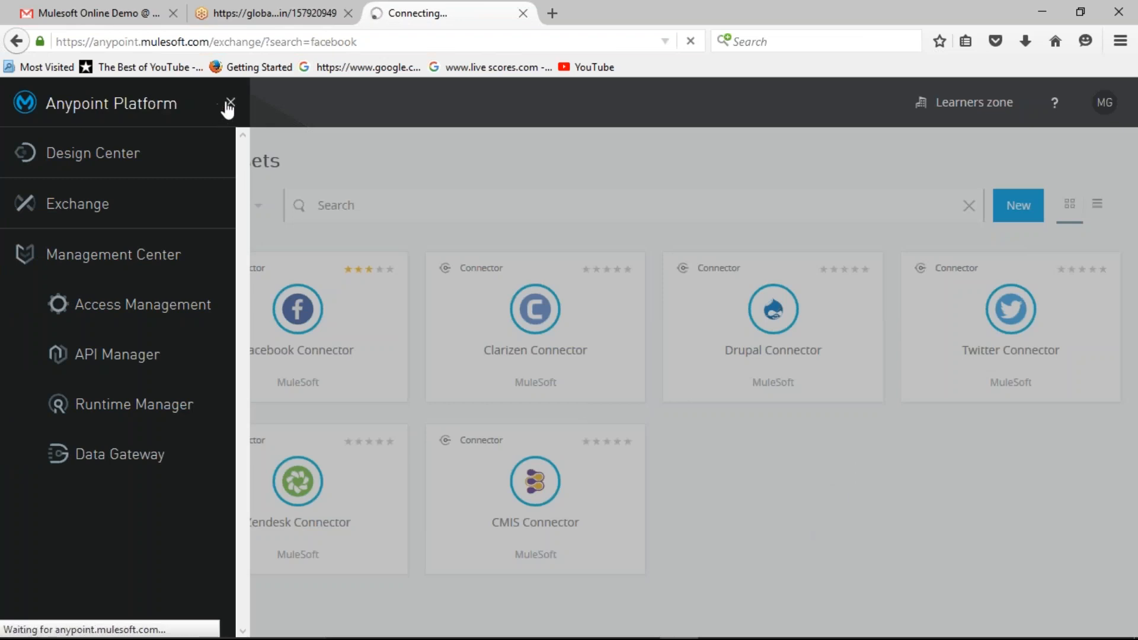
{"action": "left_click", "coordinate": [412, 149]}
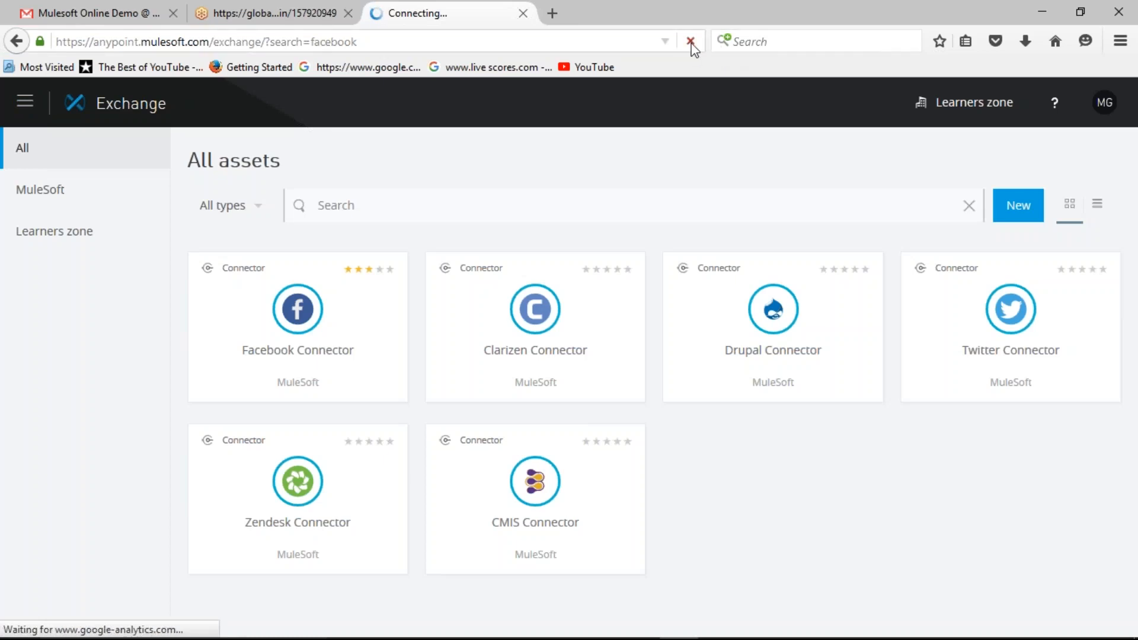
Step: Browse the full list of Exchange assets with an empty search term
{"action": "left_click", "coordinate": [382, 202]}
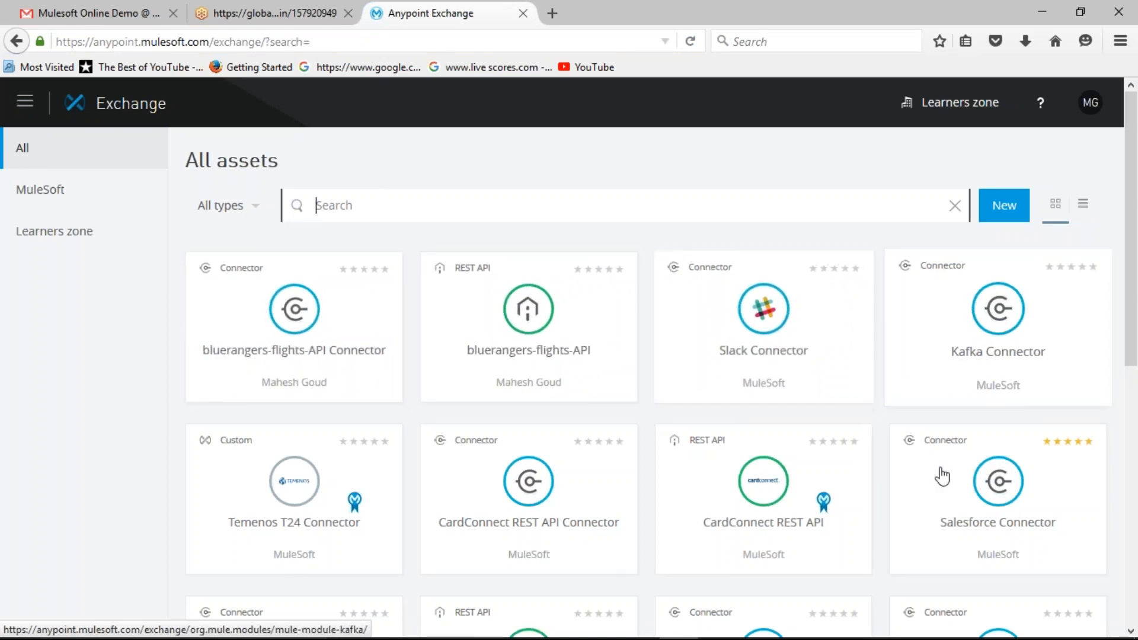
{"action": "scroll", "coordinate": [612, 525], "scroll_direction": "down", "scroll_amount": 5}
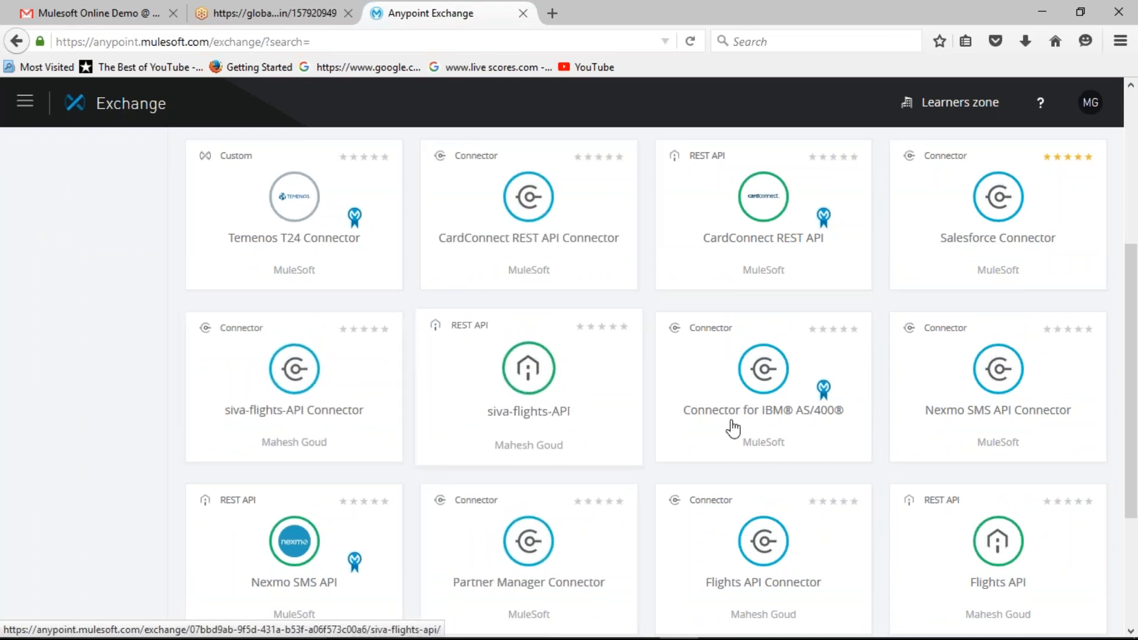
{"action": "scroll", "coordinate": [706, 444], "scroll_direction": "up", "scroll_amount": 5}
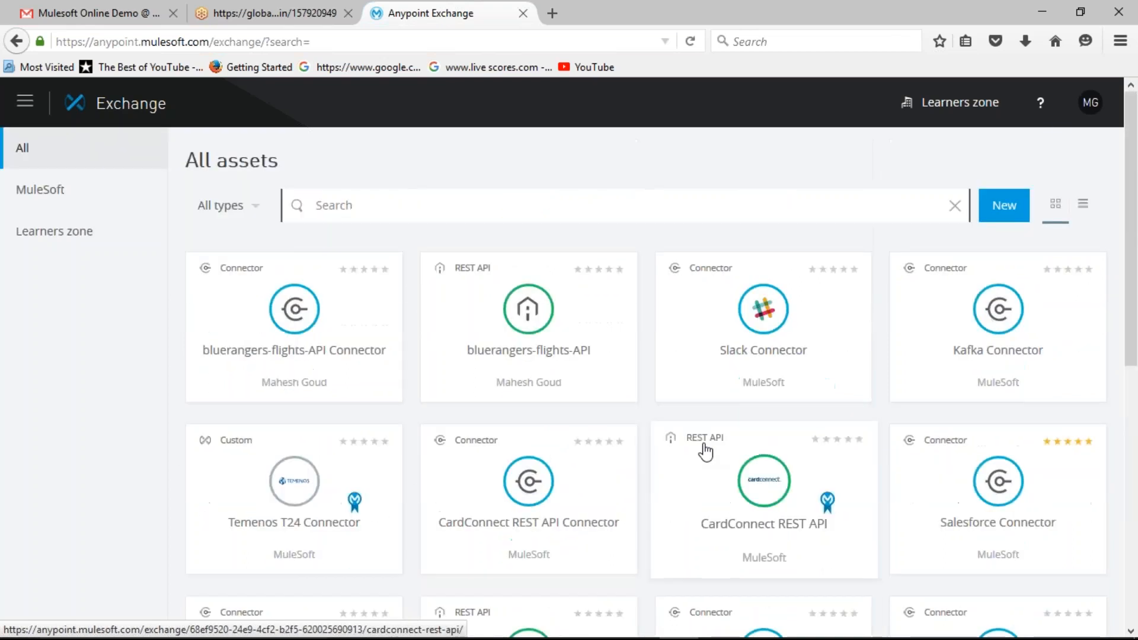
Step: Return to the Anypoint Platform home page and open the bluerangers-flights-API project in Design Center
{"action": "left_click", "coordinate": [23, 104]}
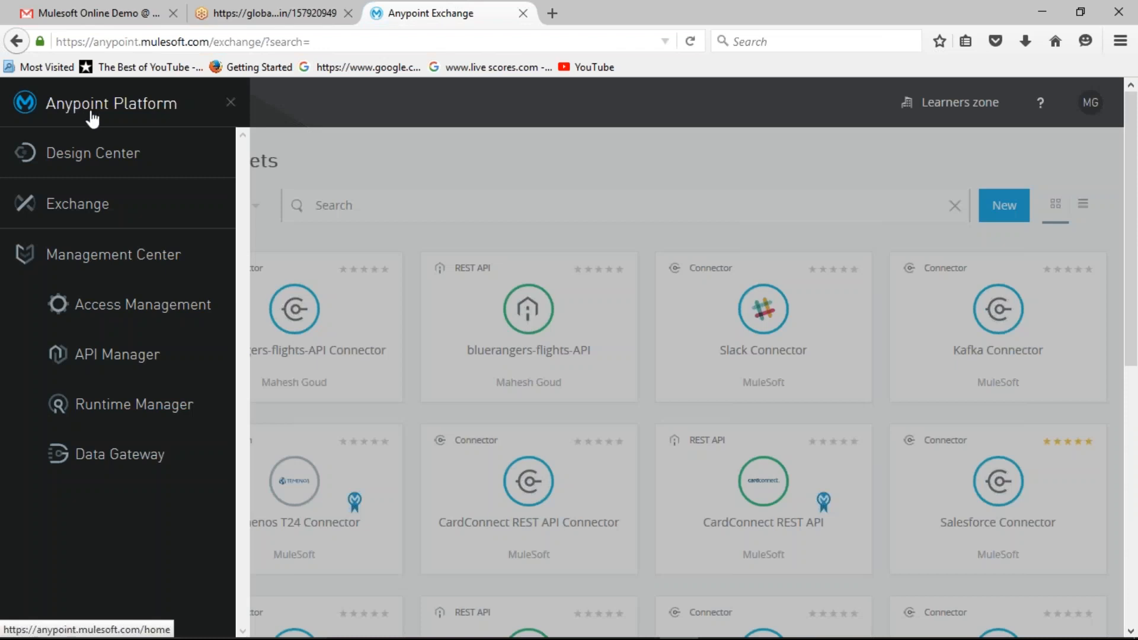
{"action": "left_click", "coordinate": [114, 110]}
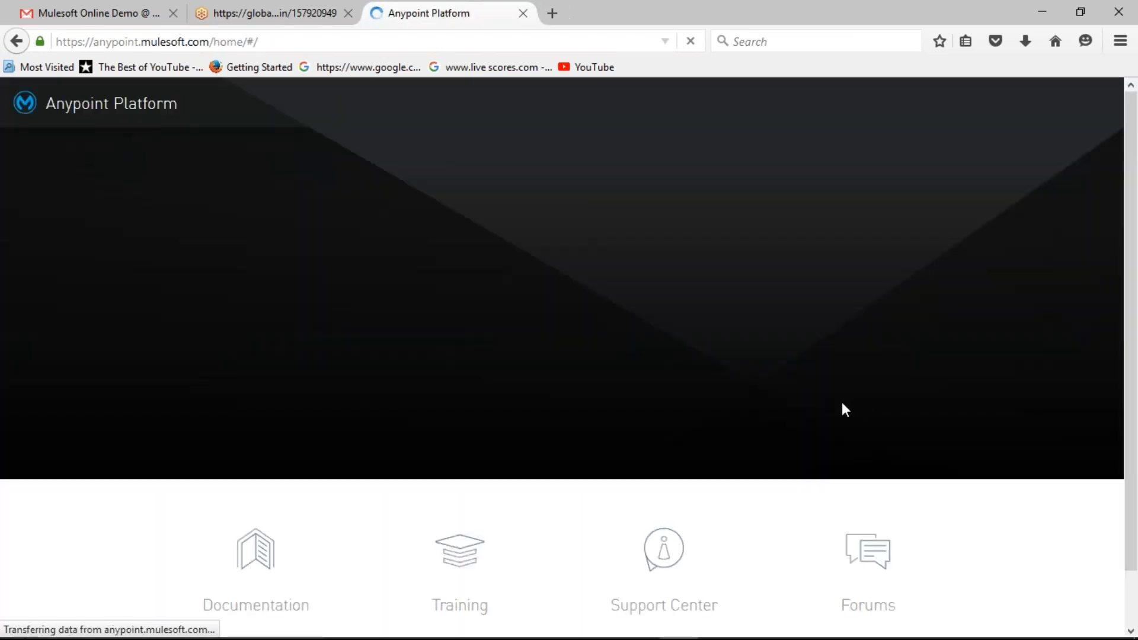
{"action": "left_click", "coordinate": [967, 388]}
{"action": "left_click", "coordinate": [454, 384]}
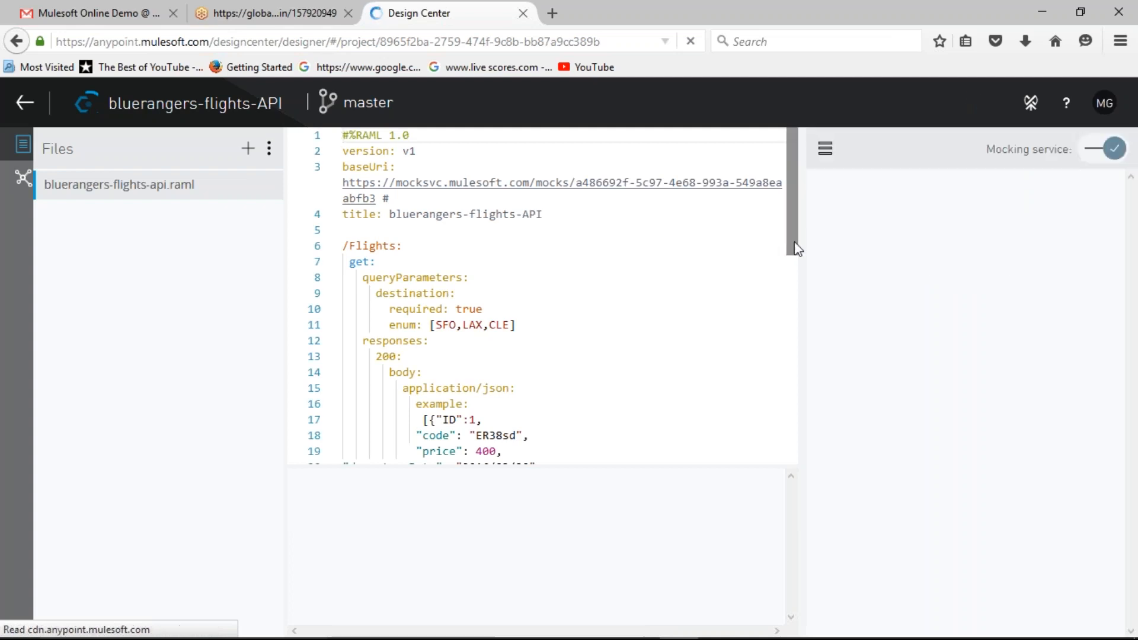
Step: Examine the RAML definition of the /Flights get method, including its destination query parameter and the JSON response example
{"action": "scroll", "coordinate": [785, 305], "scroll_direction": "down", "scroll_amount": 3}
{"action": "scroll", "coordinate": [788, 186], "scroll_direction": "up", "scroll_amount": 3}
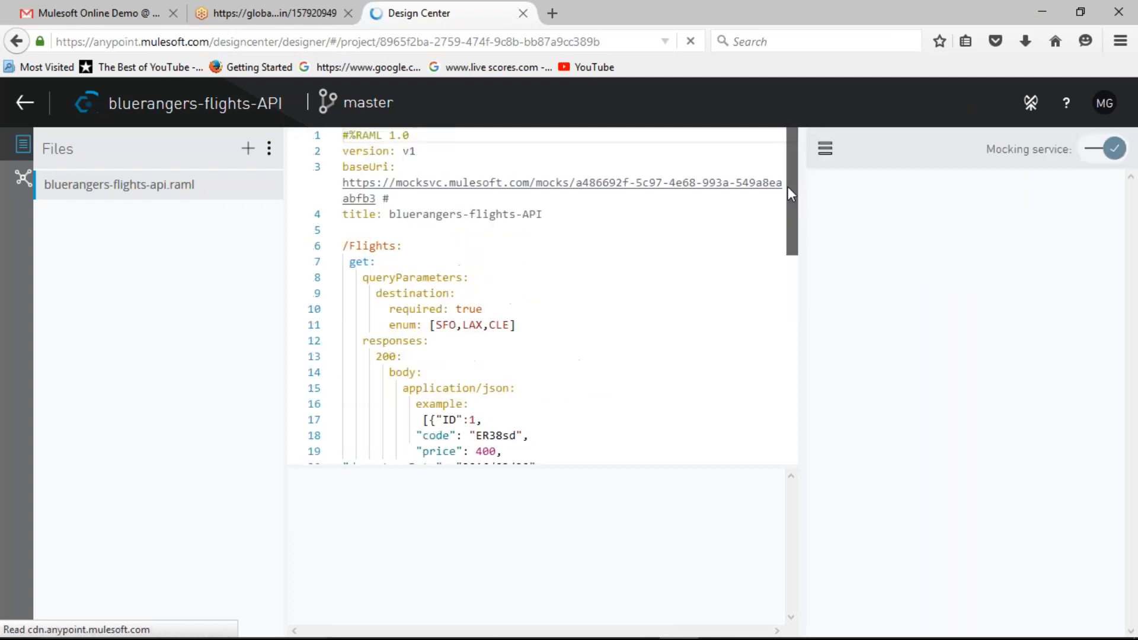
{"action": "left_click", "coordinate": [367, 277]}
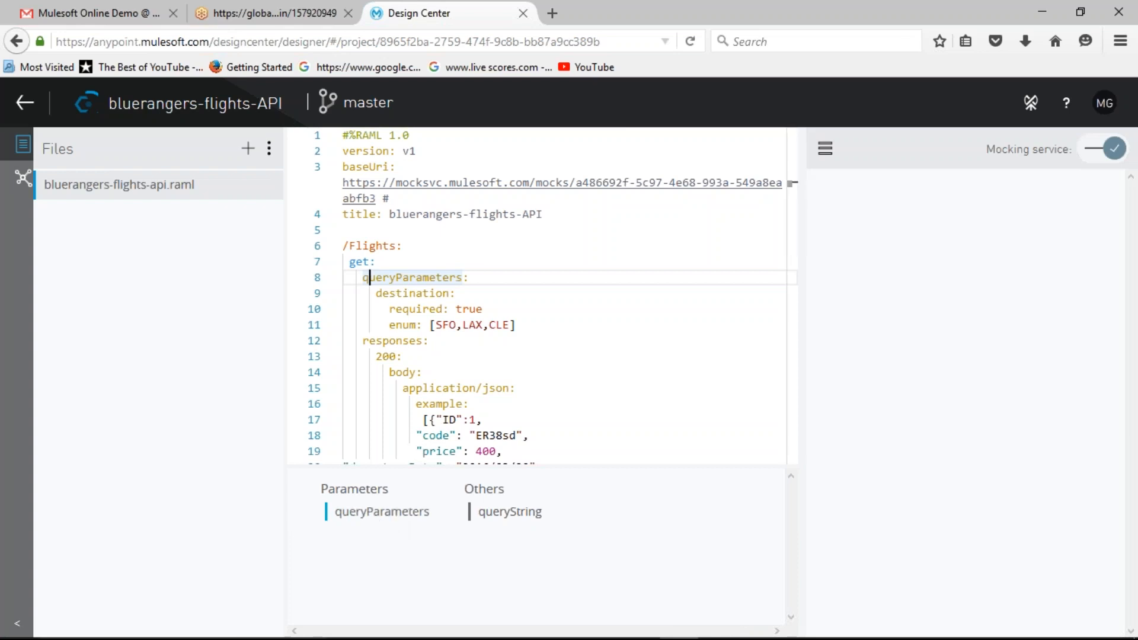
{"action": "left_click", "coordinate": [363, 277]}
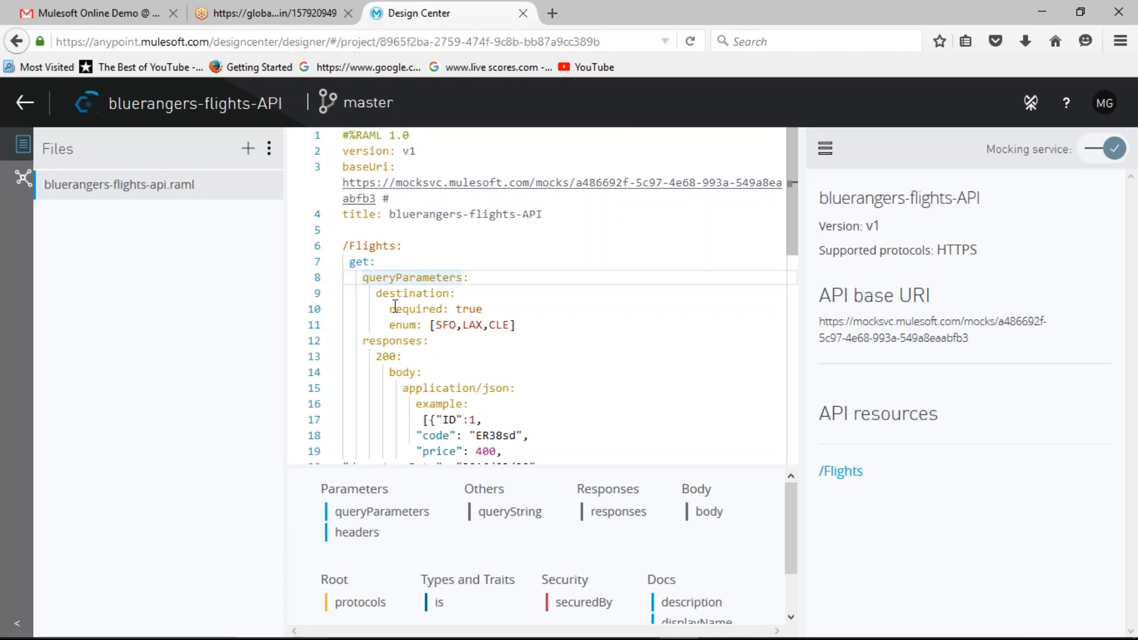
{"action": "left_click", "coordinate": [388, 311]}
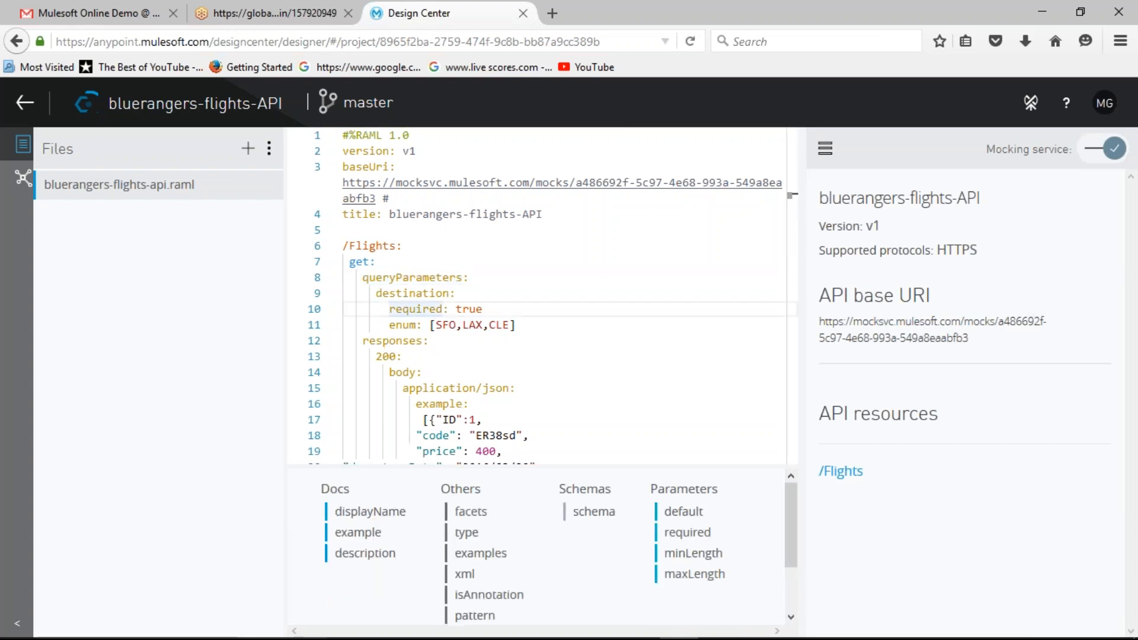
{"action": "scroll", "coordinate": [464, 366], "scroll_direction": "down", "scroll_amount": 3}
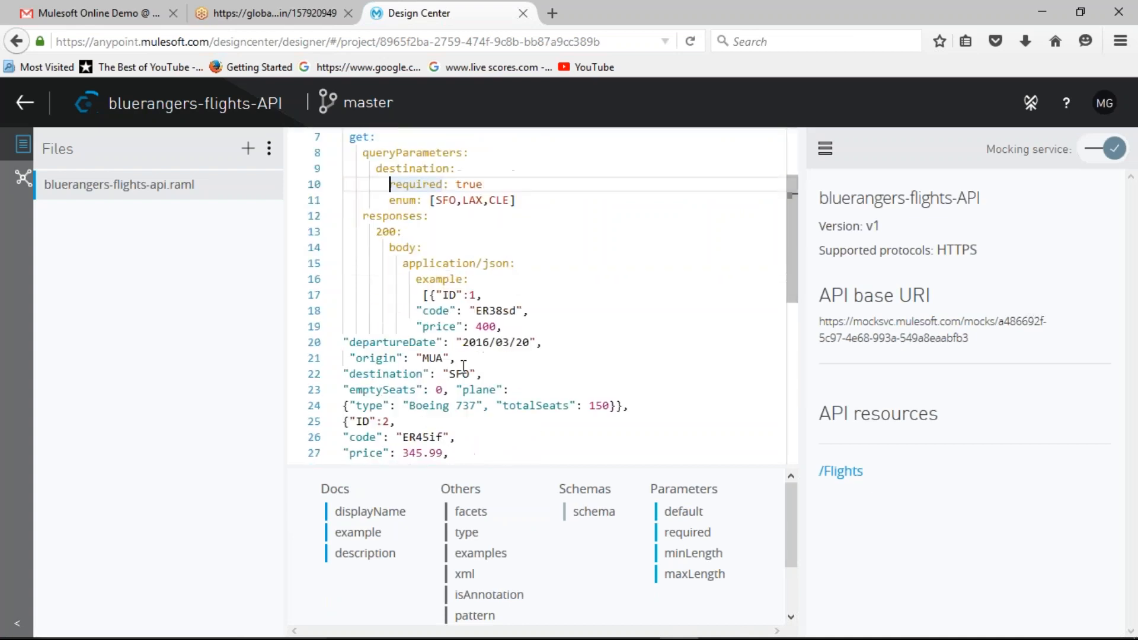
{"action": "scroll", "coordinate": [464, 367], "scroll_direction": "down", "scroll_amount": 3}
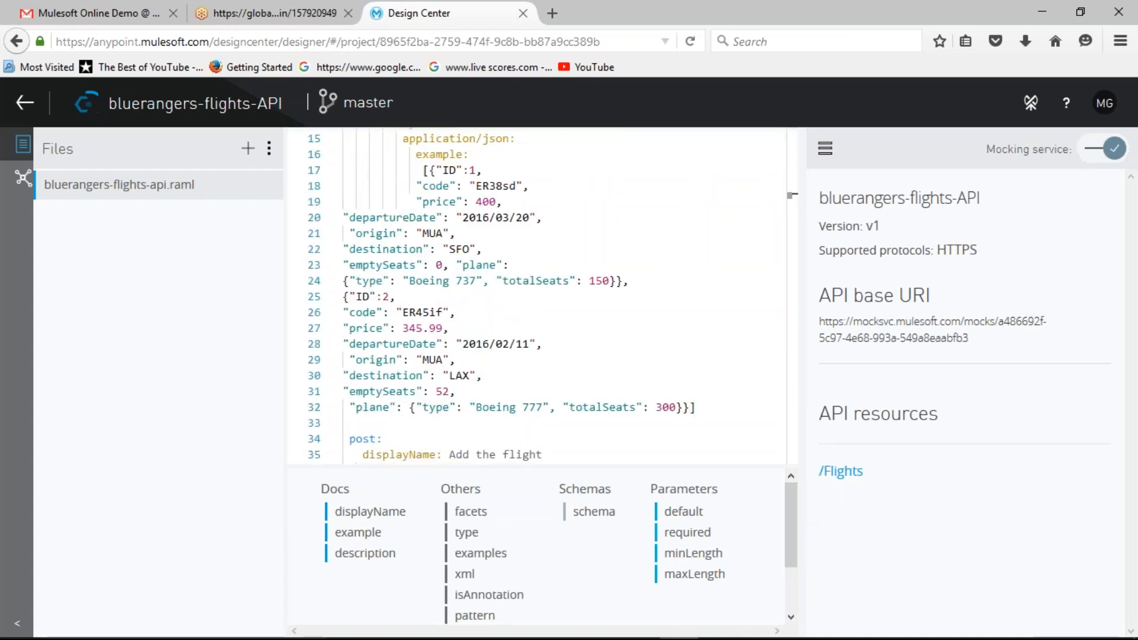
Step: Review the /Flights get method documentation and the post definition in the RAML, and go back to the Design Center project list
{"action": "left_click", "coordinate": [840, 471]}
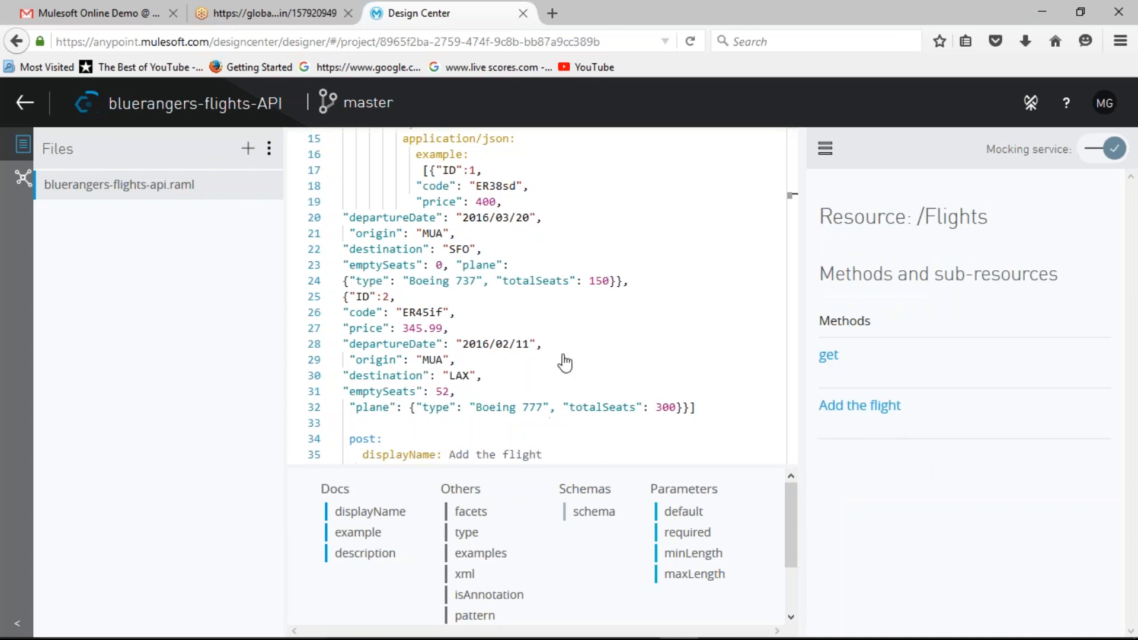
{"action": "scroll", "coordinate": [567, 355], "scroll_direction": "down", "scroll_amount": 5}
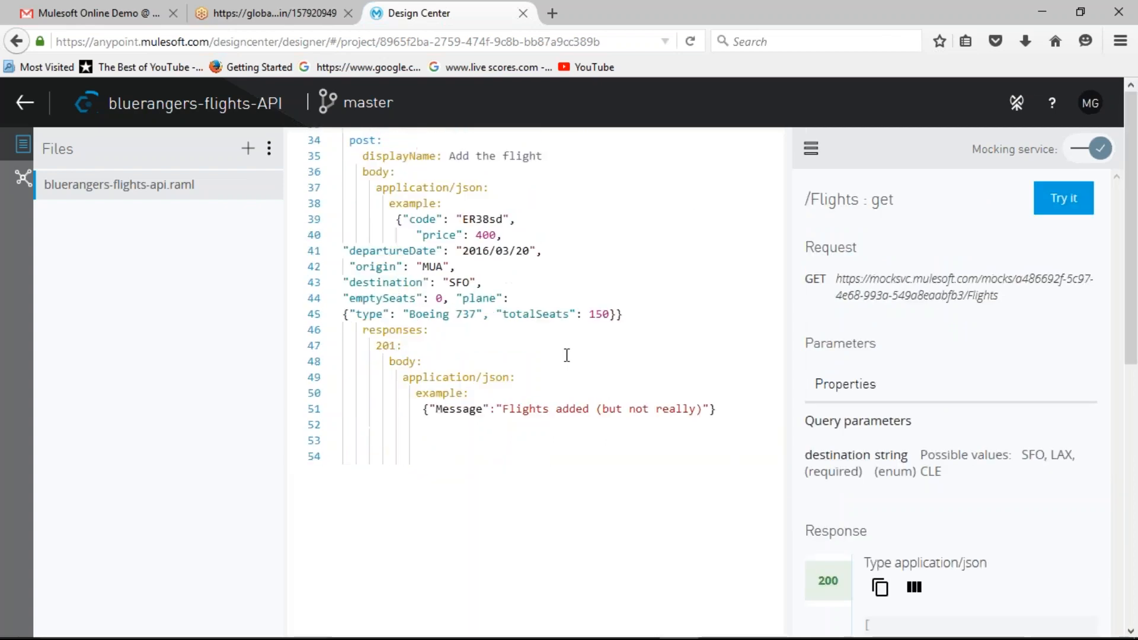
{"action": "scroll", "coordinate": [552, 350], "scroll_direction": "down", "scroll_amount": 3}
{"action": "scroll", "coordinate": [552, 350], "scroll_direction": "up", "scroll_amount": 9}
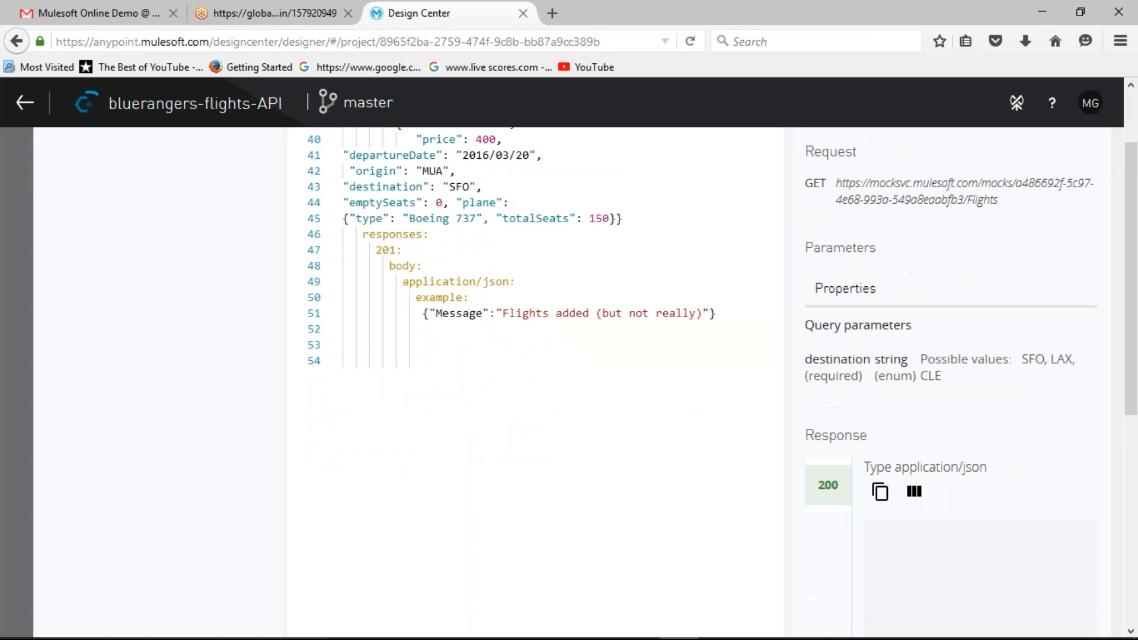
{"action": "left_click", "coordinate": [37, 105]}
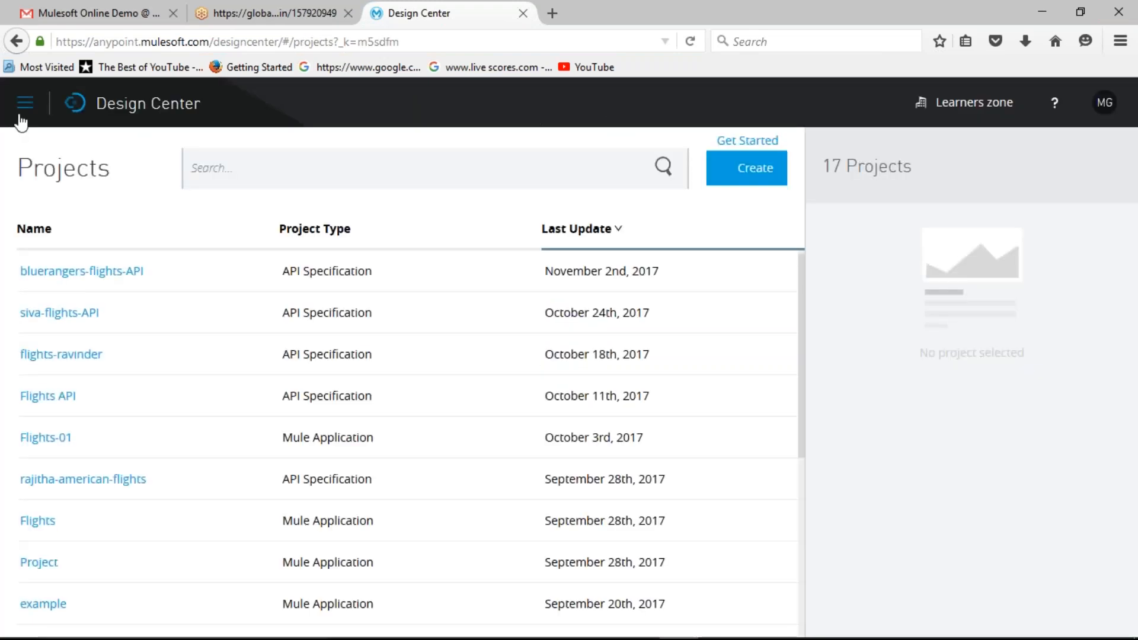
Step: Go to API Manager and open version v1 of bluerangers-flights-API
{"action": "left_click", "coordinate": [20, 106]}
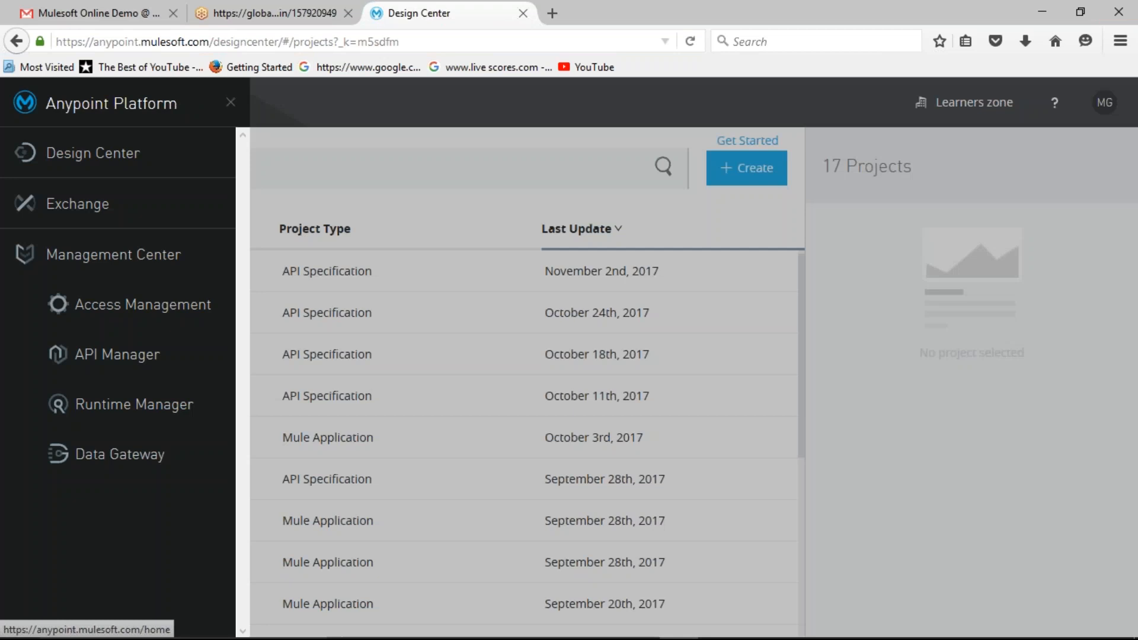
{"action": "left_click", "coordinate": [89, 339]}
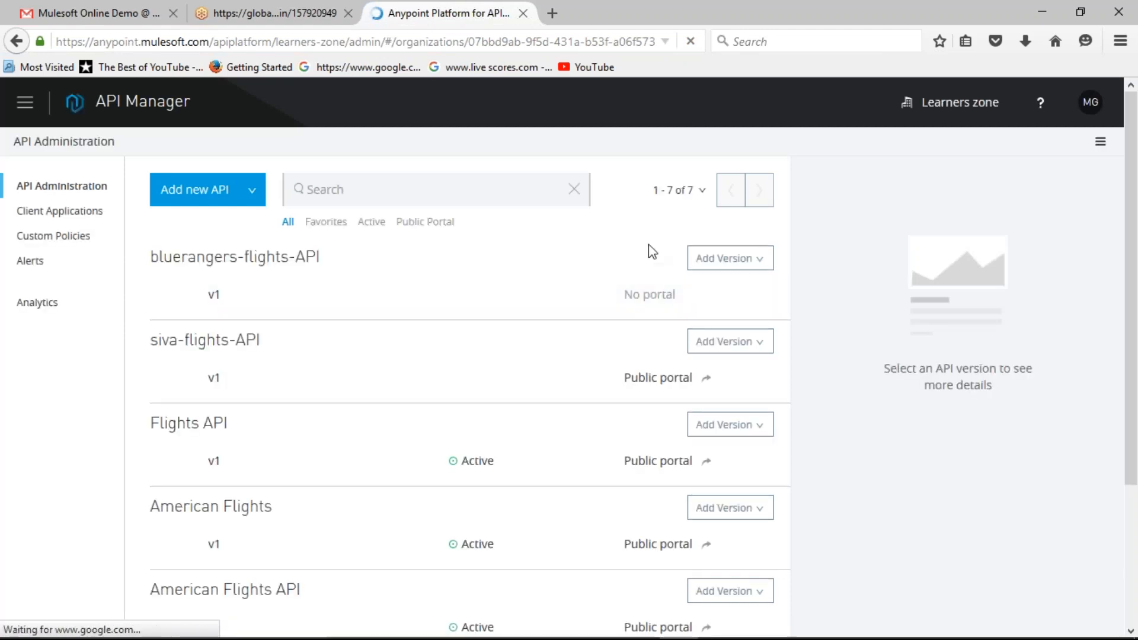
{"action": "left_click", "coordinate": [213, 296]}
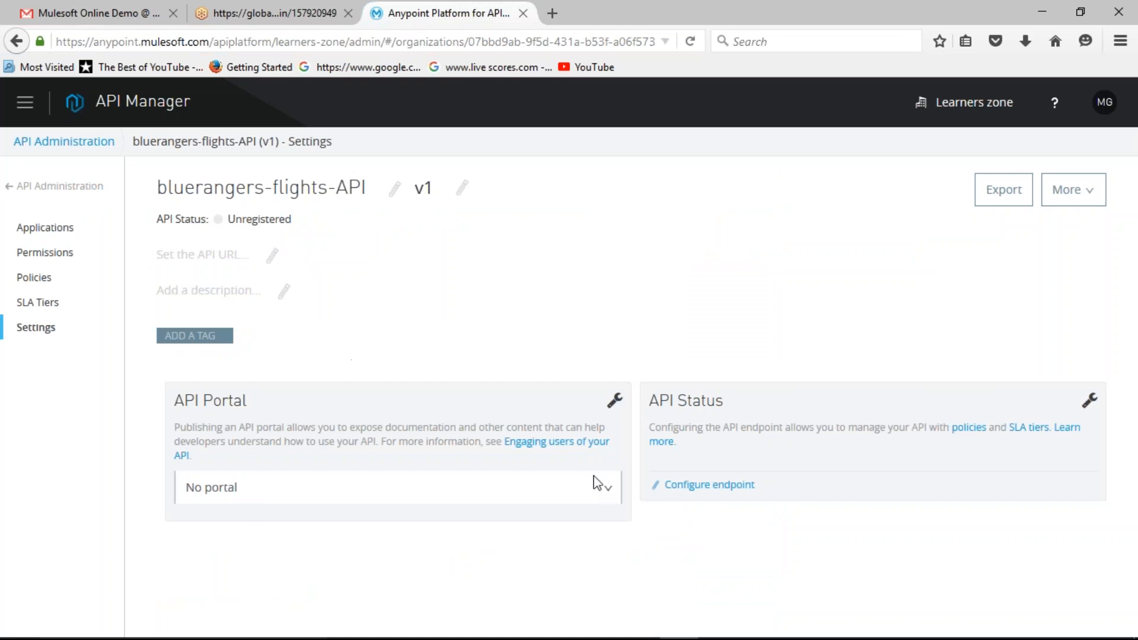
Step: Review the API portal options and the endpoint configuration of bluerangers-flights-API, and close them without making changes
{"action": "left_click", "coordinate": [605, 496]}
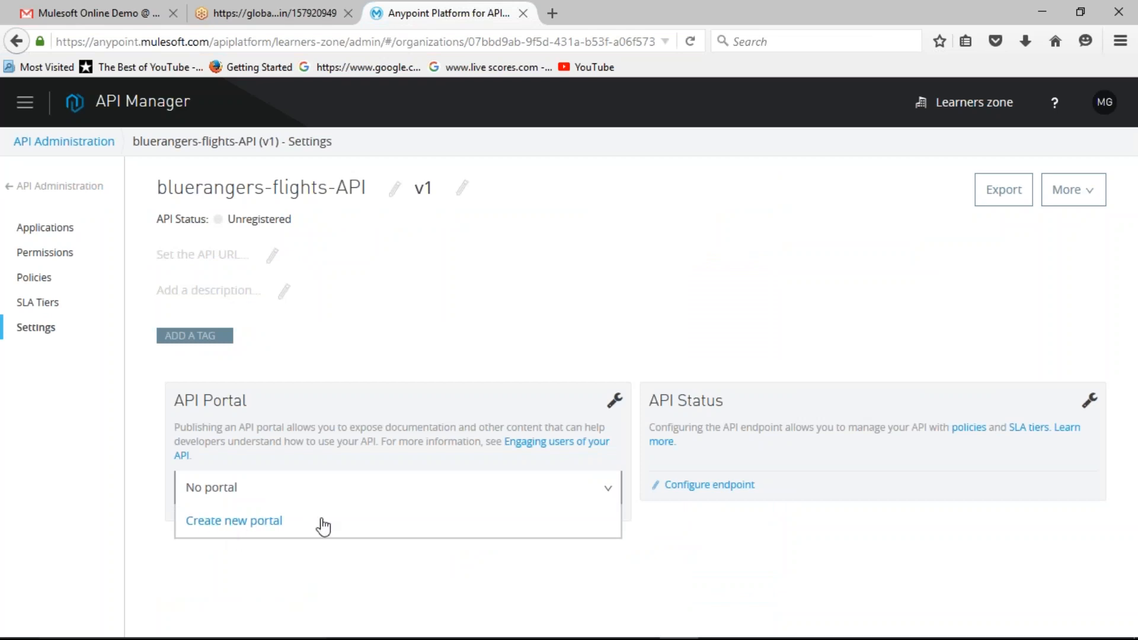
{"action": "left_click", "coordinate": [858, 486]}
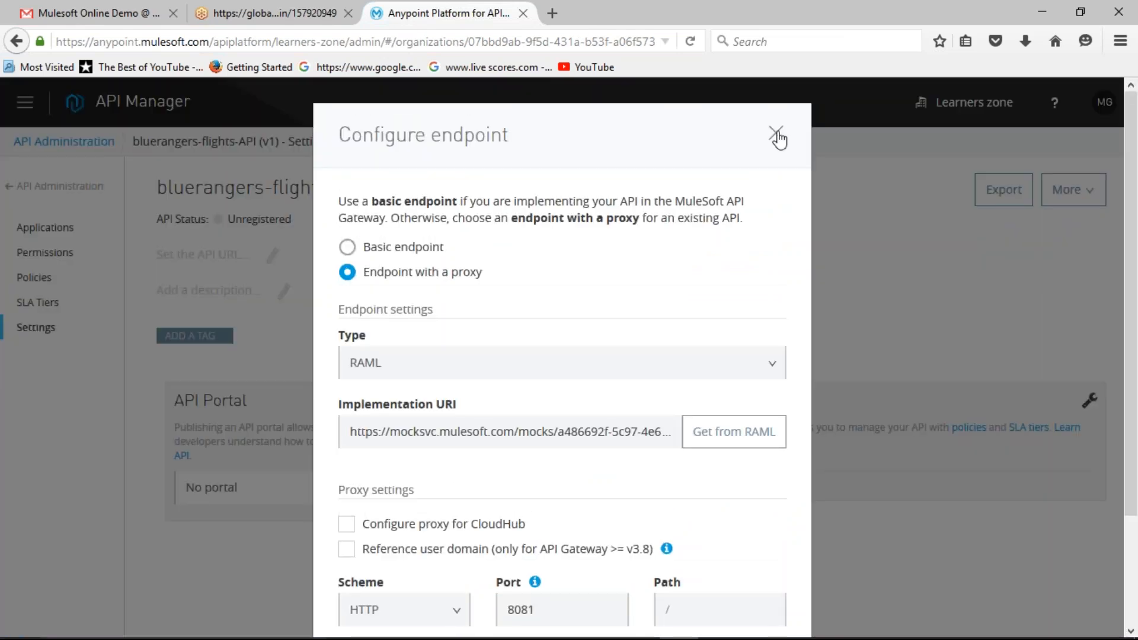
{"action": "left_click", "coordinate": [776, 134]}
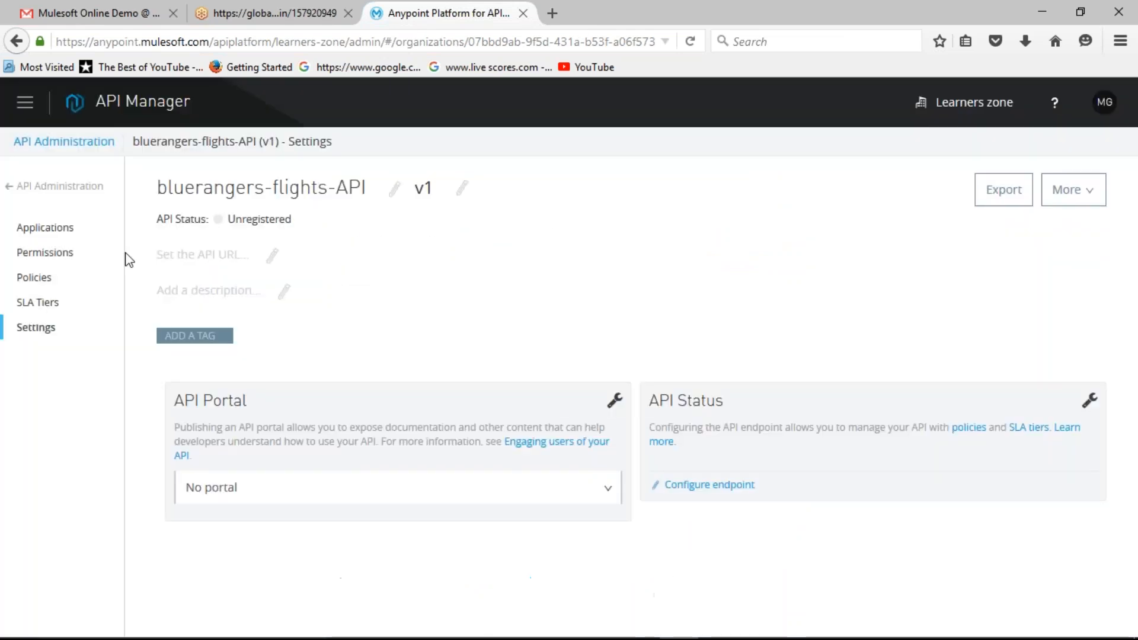
{"action": "left_click", "coordinate": [21, 105]}
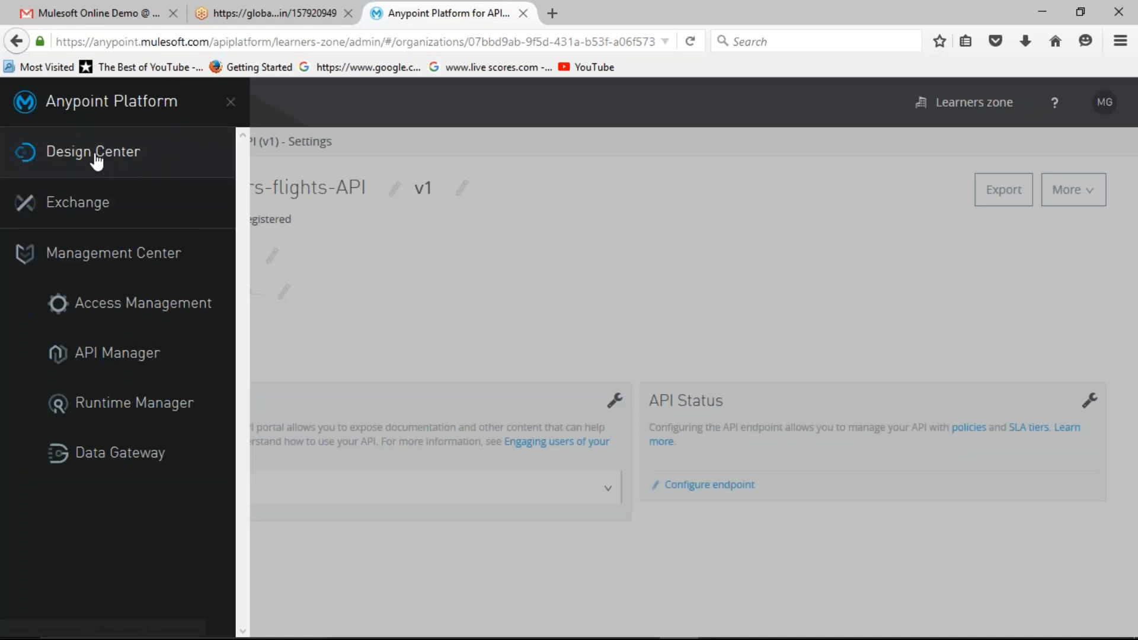
{"action": "left_click", "coordinate": [230, 102]}
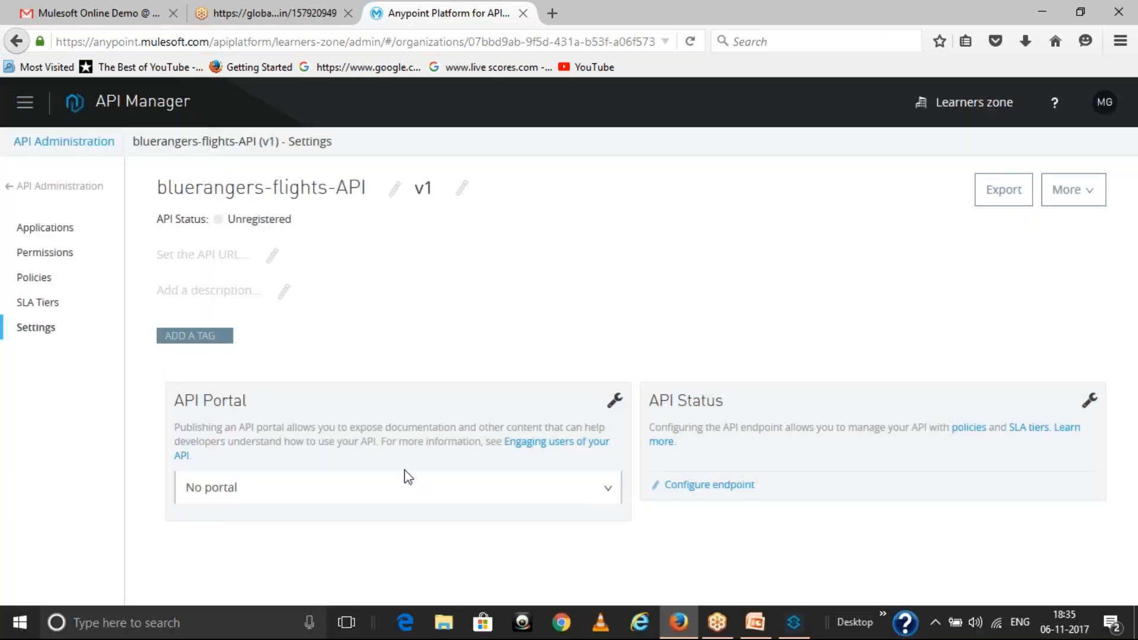
Step: Go back to the API list and open the policies of Flights API v1
{"action": "key", "text": "alt+Left"}
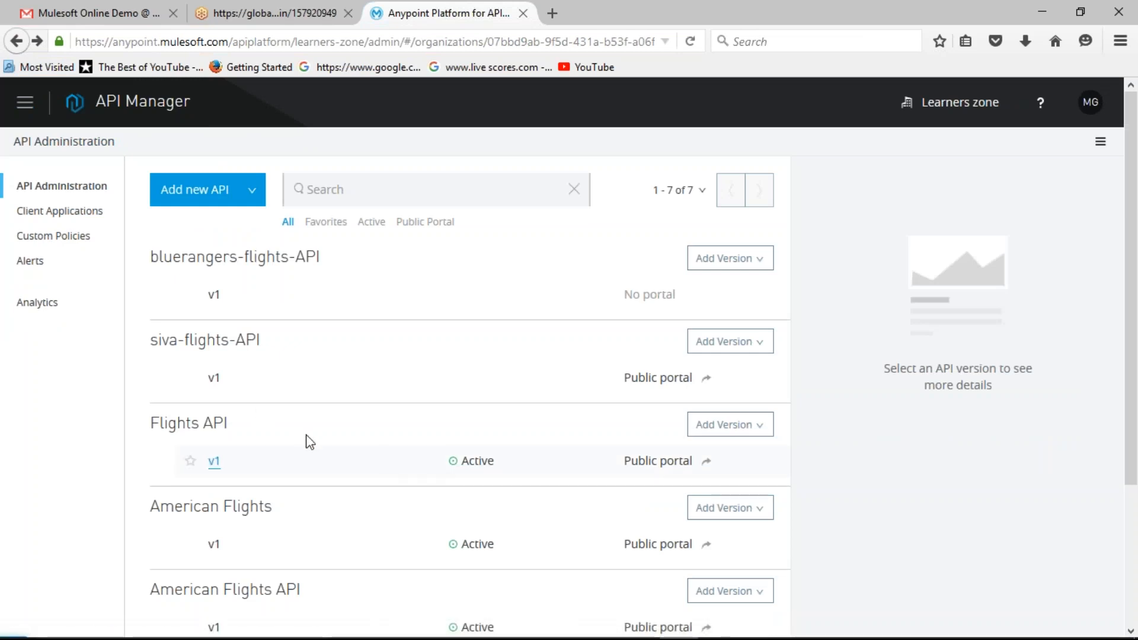
{"action": "key", "text": "alt+Right"}
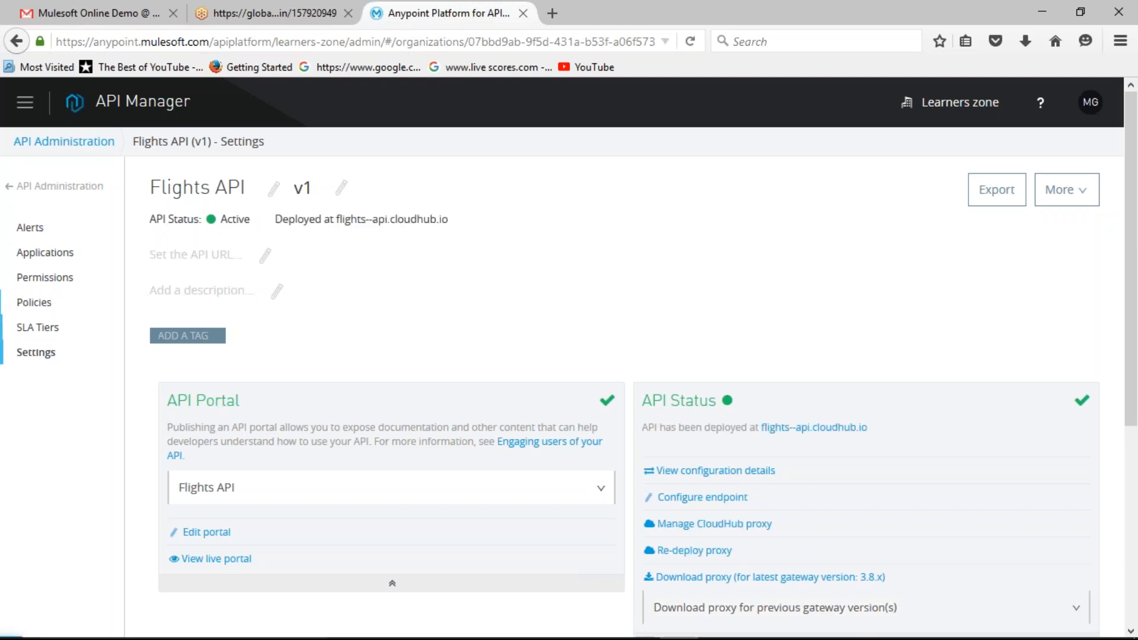
{"action": "left_click", "coordinate": [64, 304]}
Step: Browse the Security category of policies available for Flights API, and close the selection without applying one
{"action": "left_click", "coordinate": [230, 292]}
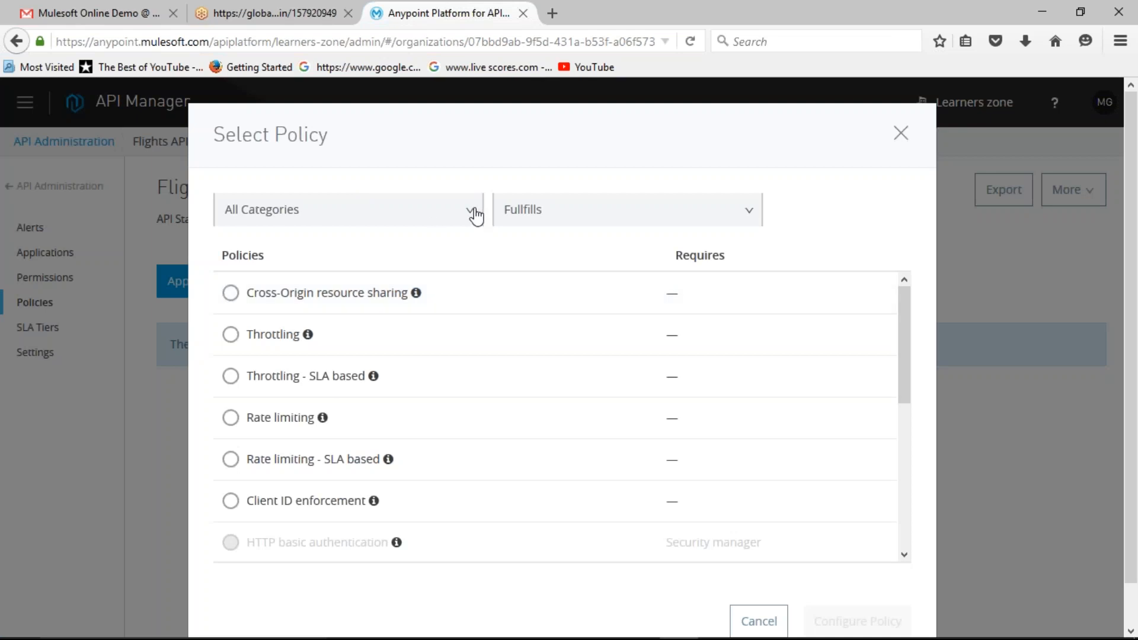
{"action": "left_click", "coordinate": [475, 216]}
{"action": "left_click", "coordinate": [306, 278]}
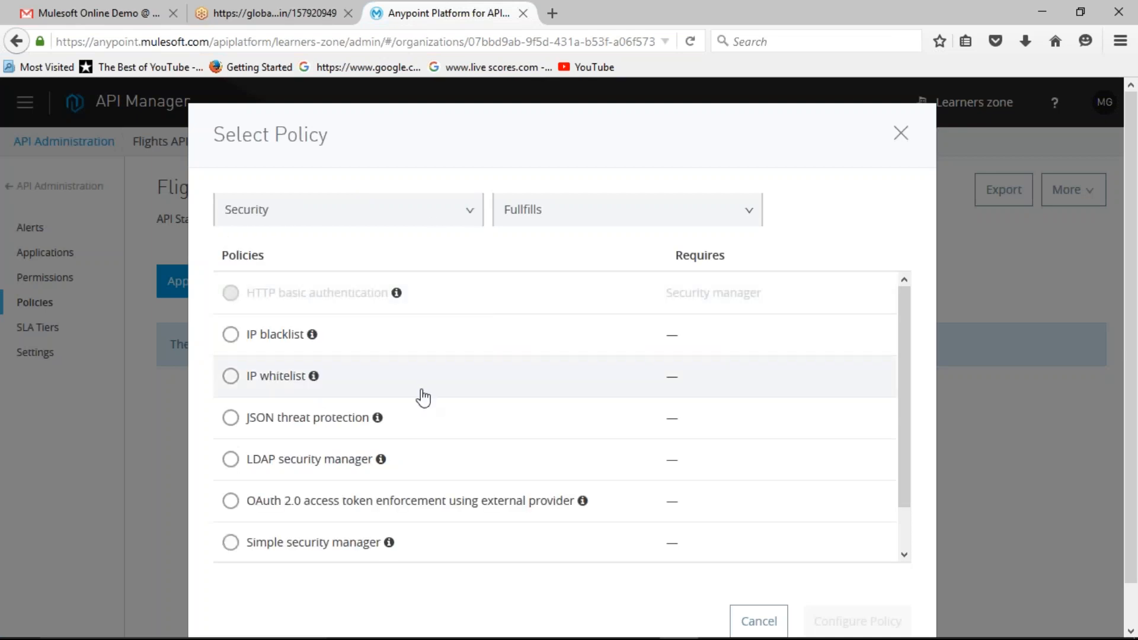
{"action": "scroll", "coordinate": [423, 397], "scroll_direction": "down", "scroll_amount": 2}
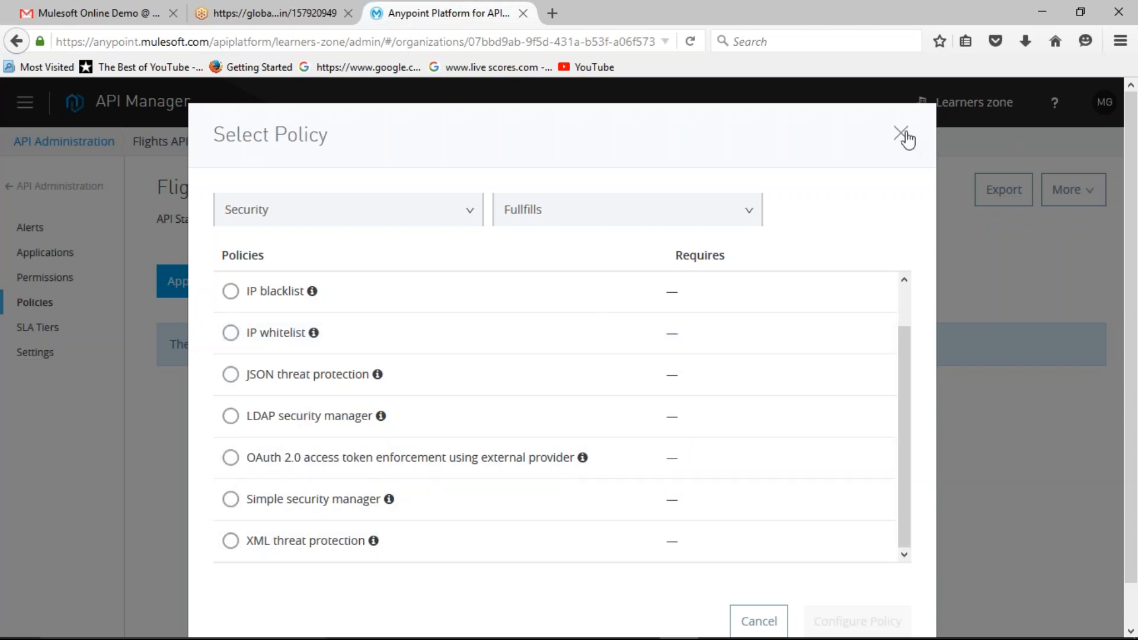
{"action": "left_click", "coordinate": [901, 133]}
{"action": "left_click", "coordinate": [52, 301]}
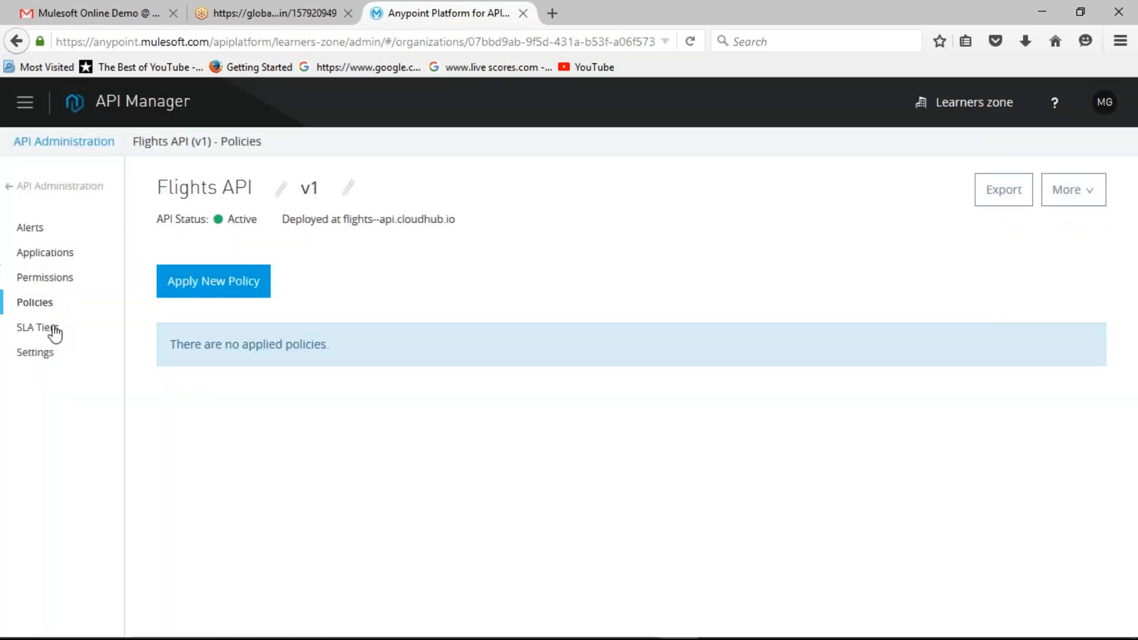
Step: Open the form for a new SLA tier on Flights API and check the available time units for its limits
{"action": "left_click", "coordinate": [53, 331]}
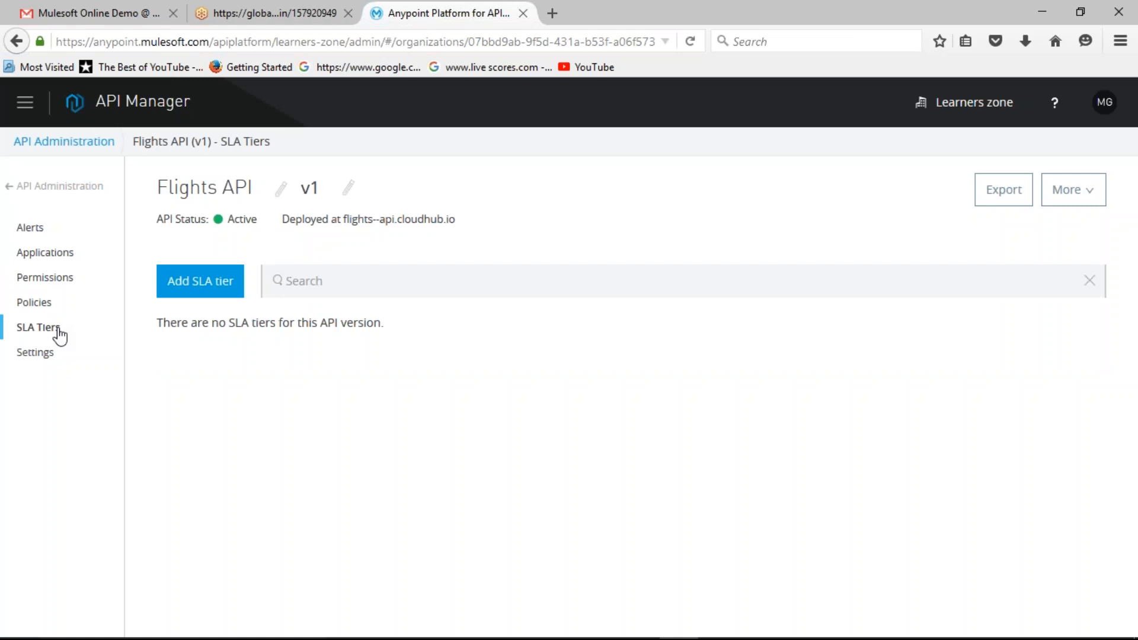
{"action": "left_click", "coordinate": [208, 282]}
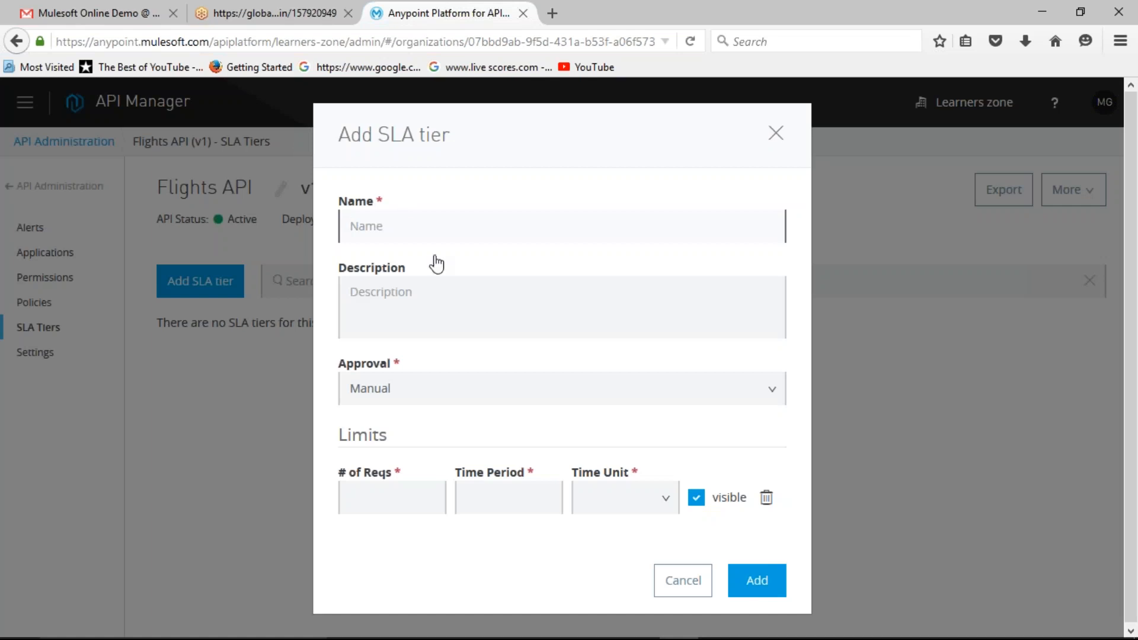
{"action": "left_click", "coordinate": [412, 510]}
{"action": "left_click", "coordinate": [667, 508]}
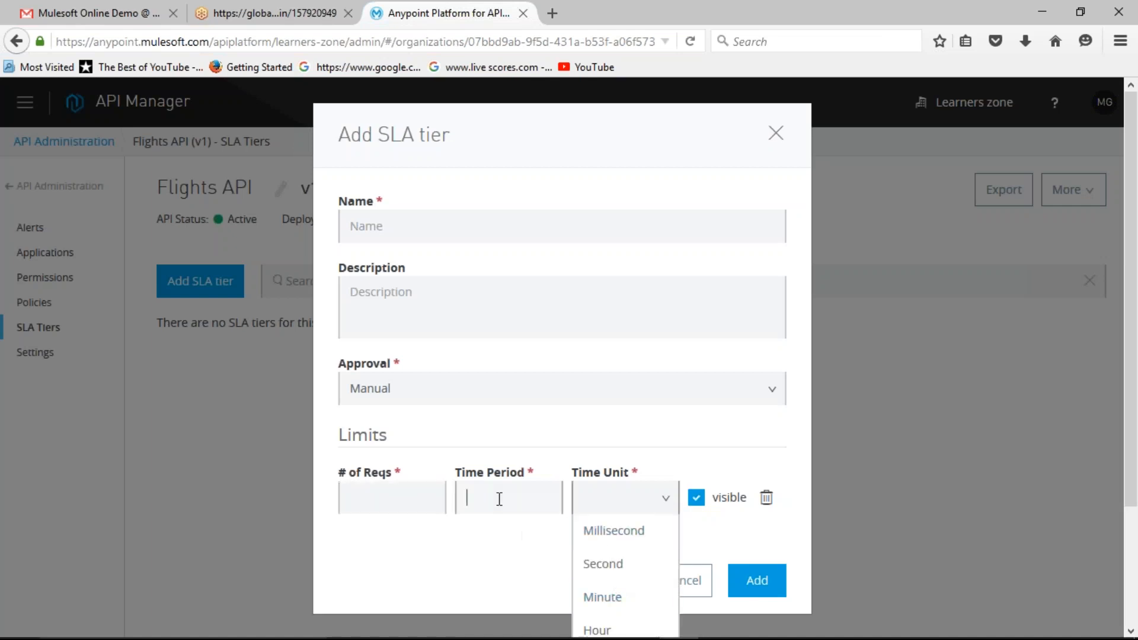
{"action": "left_click", "coordinate": [665, 501]}
{"action": "left_click", "coordinate": [517, 574]}
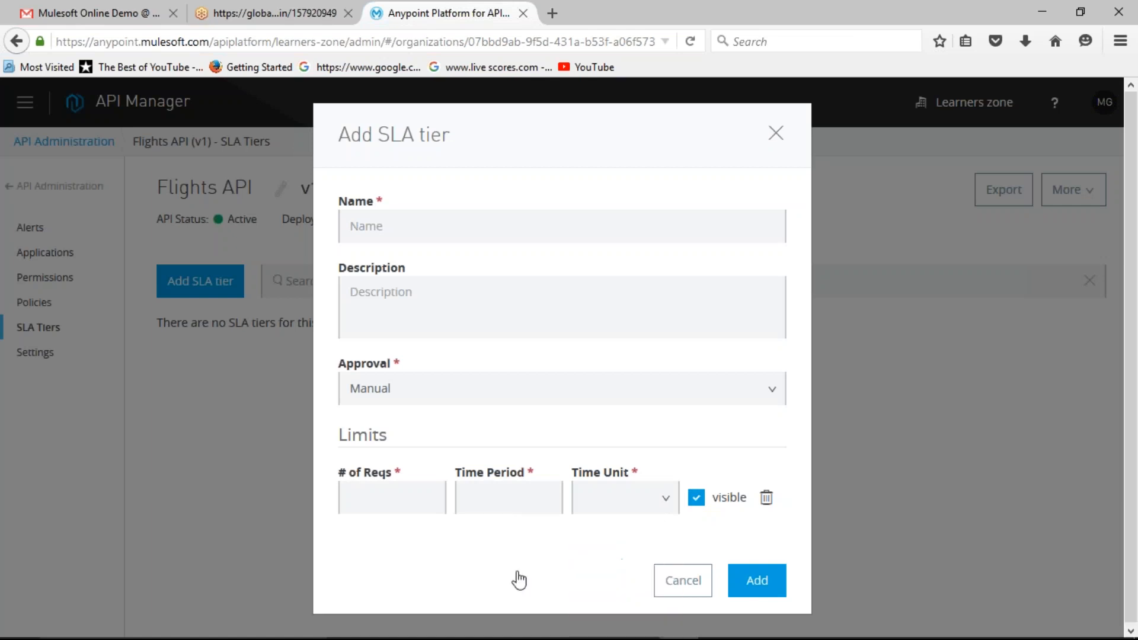
Step: Fill in an SLA tier limit of 3 requests per 1 minute, and close the form without adding the tier
{"action": "left_click", "coordinate": [476, 501]}
{"action": "left_click", "coordinate": [561, 497]}
{"action": "left_click", "coordinate": [668, 501]}
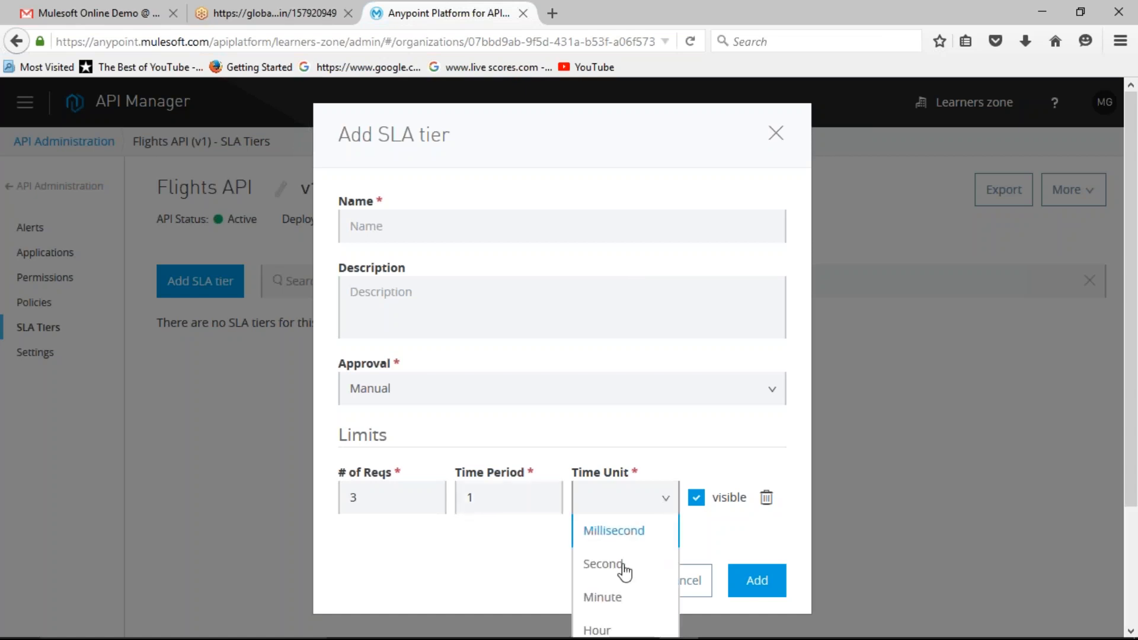
{"action": "left_click", "coordinate": [610, 597]}
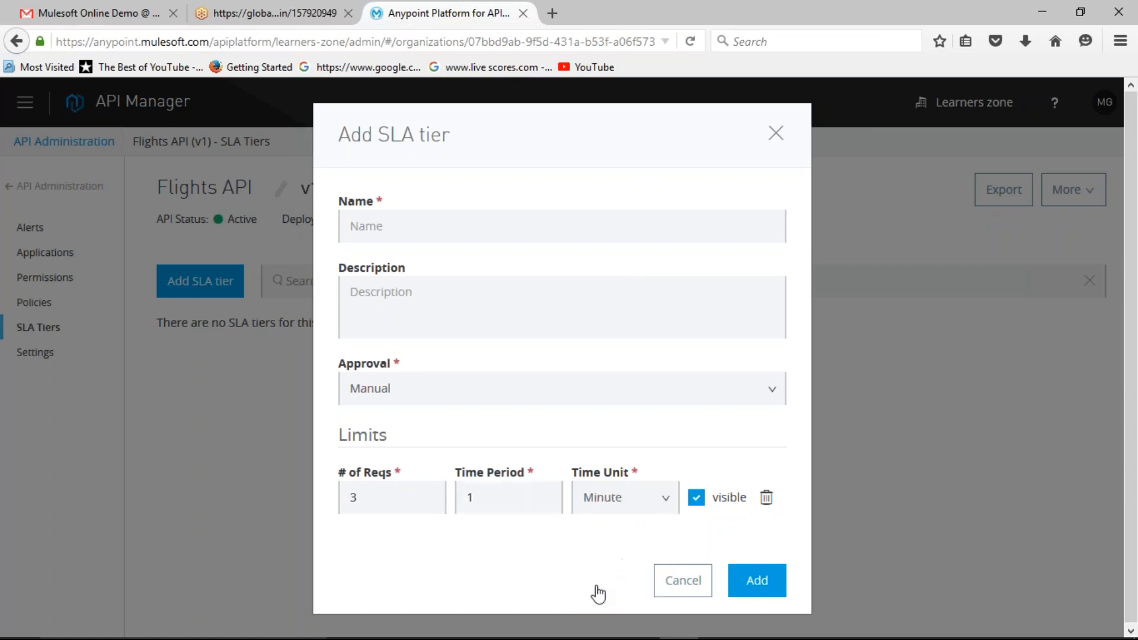
{"action": "left_click", "coordinate": [775, 138]}
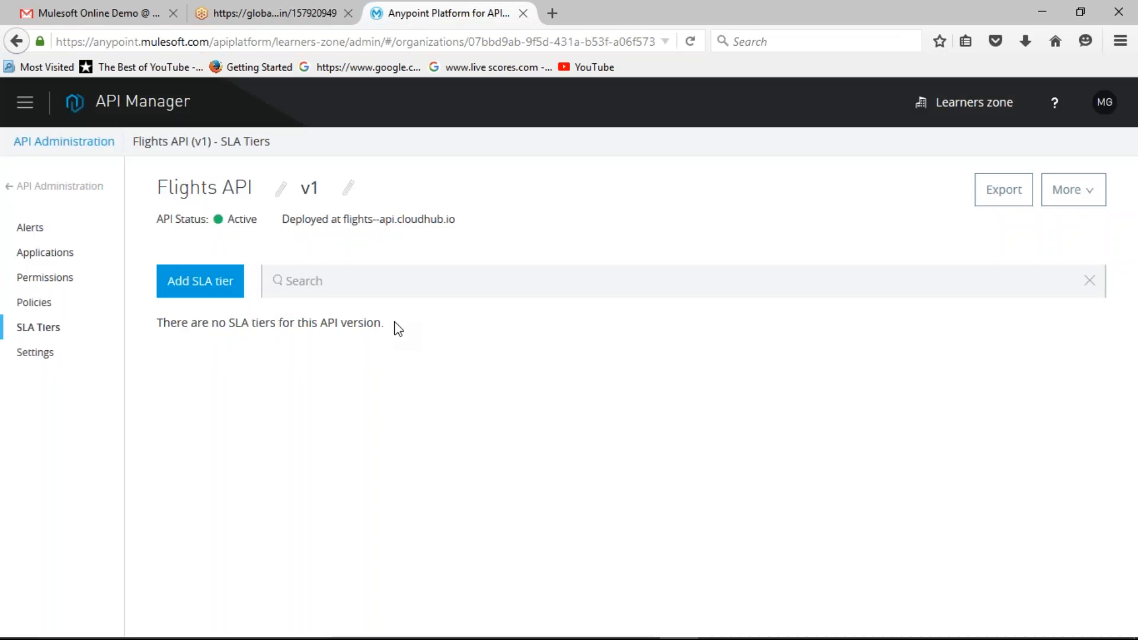
Step: Go to Runtime Manager, look through the deployed applications and open the settings of american-flights-001
{"action": "left_click", "coordinate": [22, 105]}
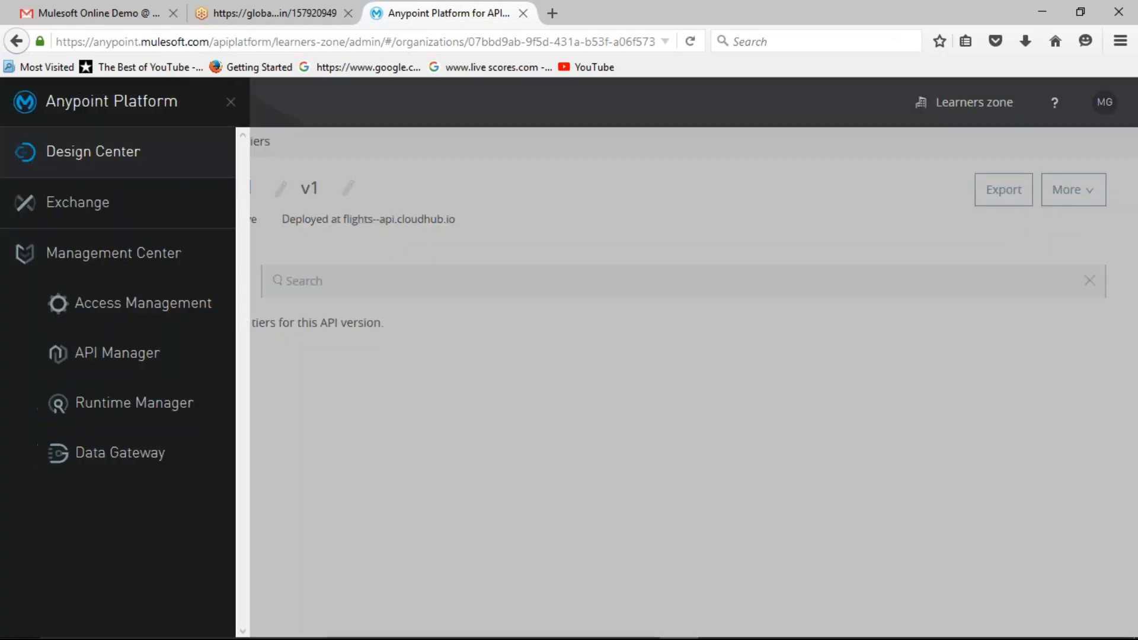
{"action": "left_click", "coordinate": [95, 407]}
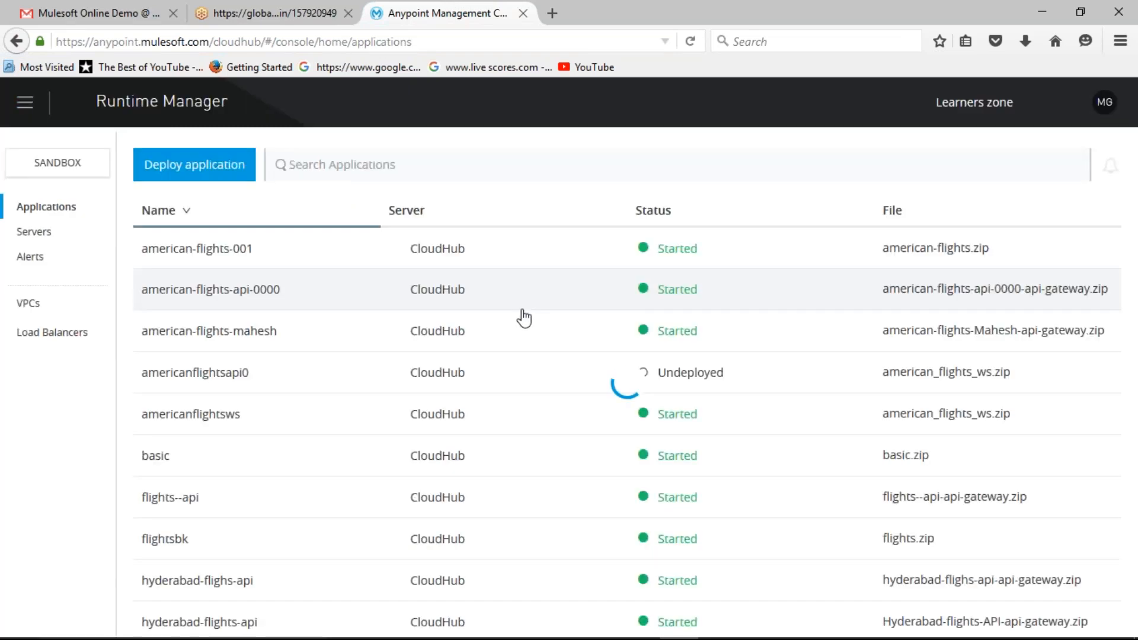
{"action": "scroll", "coordinate": [522, 320], "scroll_direction": "down", "scroll_amount": 3}
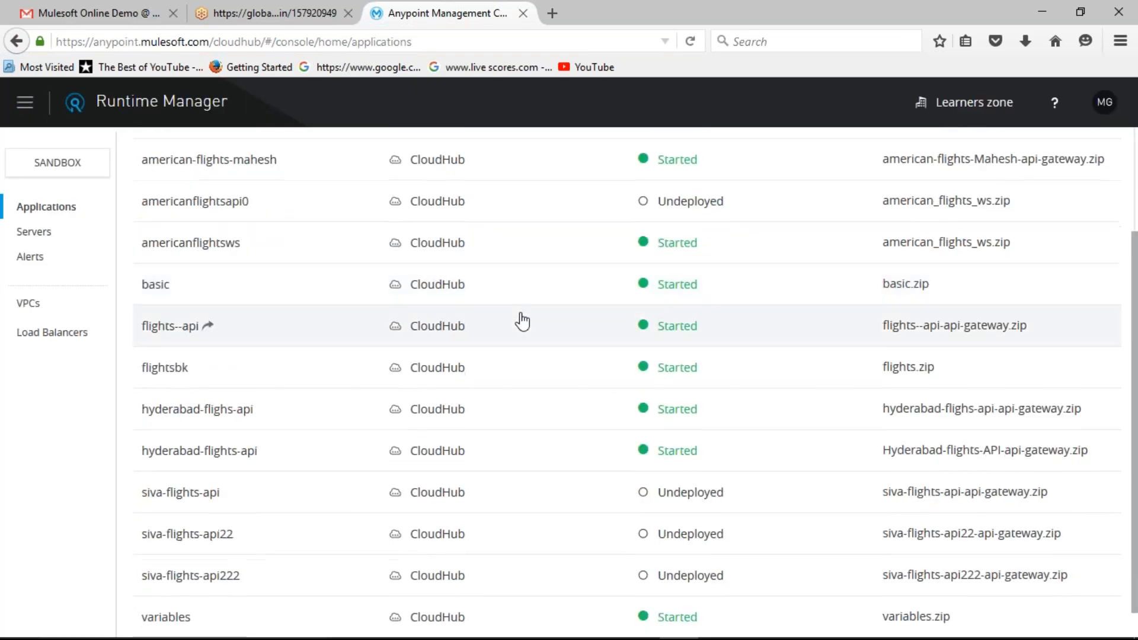
{"action": "scroll", "coordinate": [518, 323], "scroll_direction": "up", "scroll_amount": 3}
{"action": "left_click", "coordinate": [252, 249]}
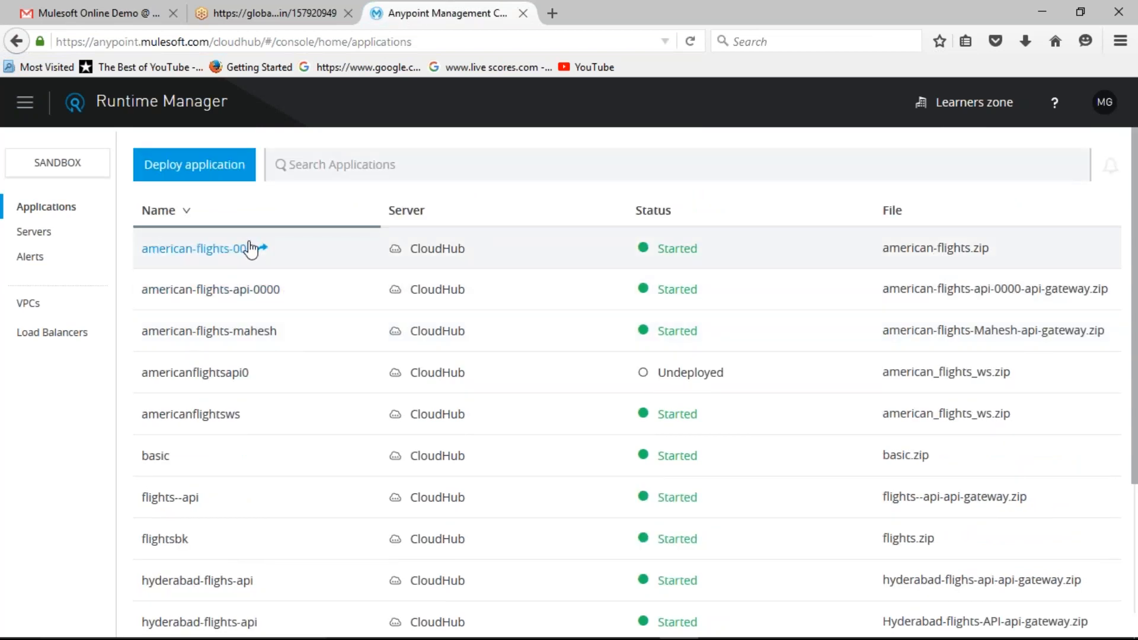
{"action": "left_click", "coordinate": [252, 249]}
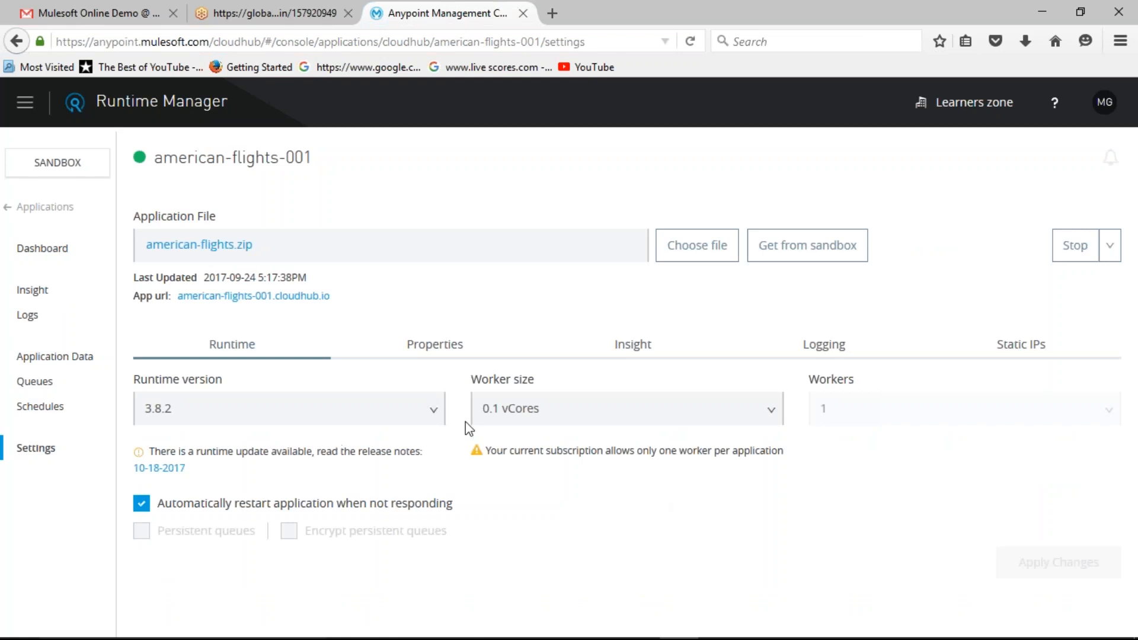
Step: Review the Properties, Logging and Static IPs settings of the american-flights-001 application
{"action": "left_click", "coordinate": [464, 345]}
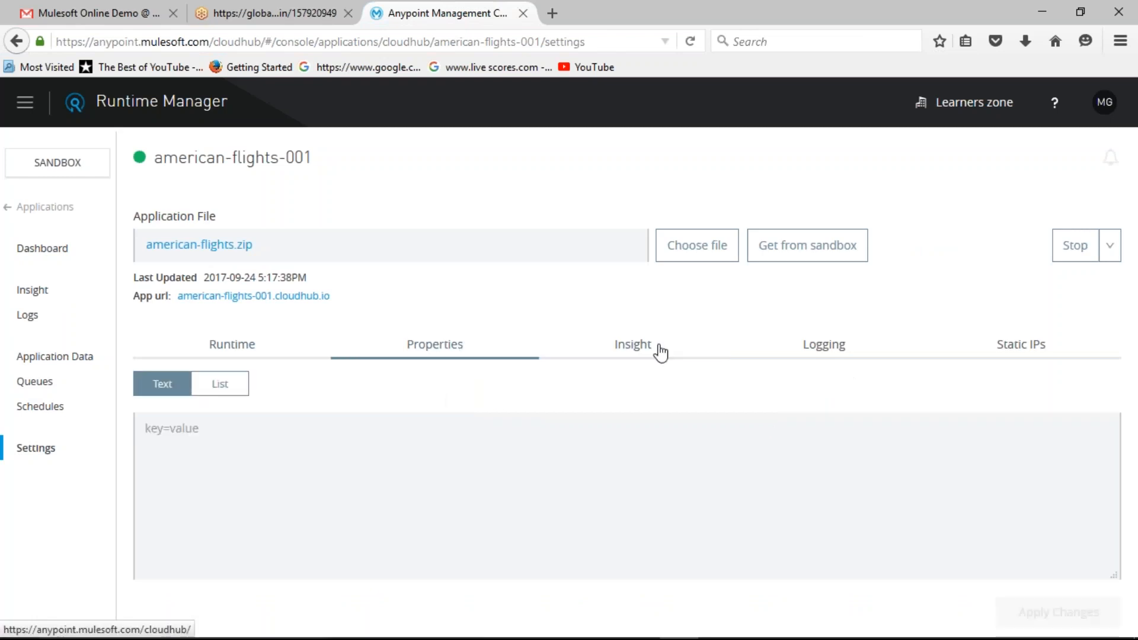
{"action": "left_click", "coordinate": [830, 357]}
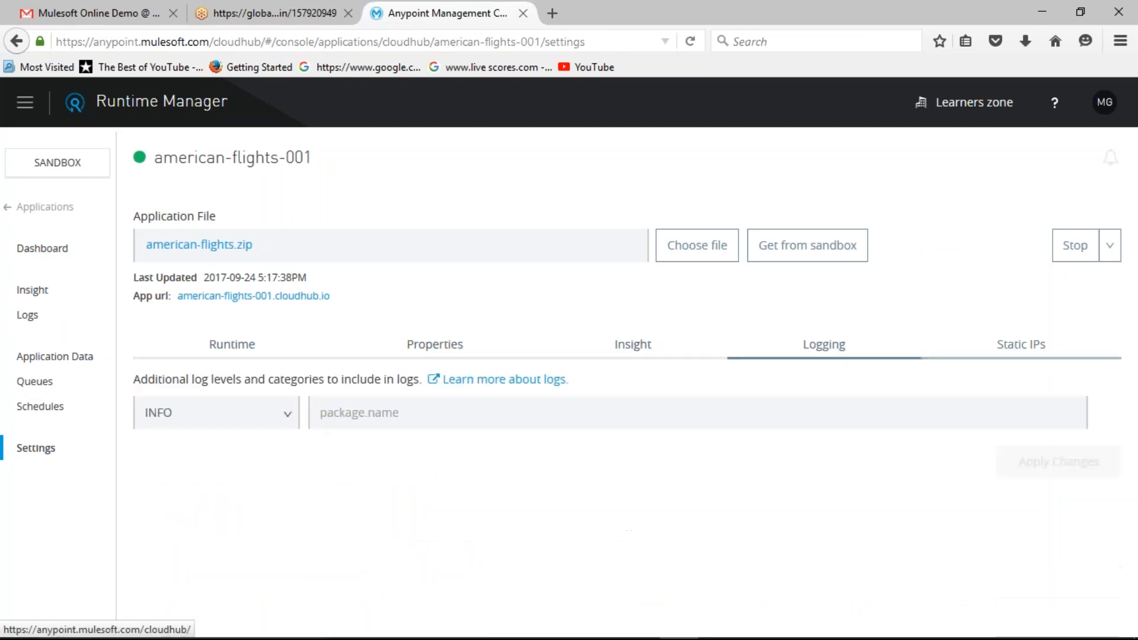
{"action": "left_click", "coordinate": [1008, 355]}
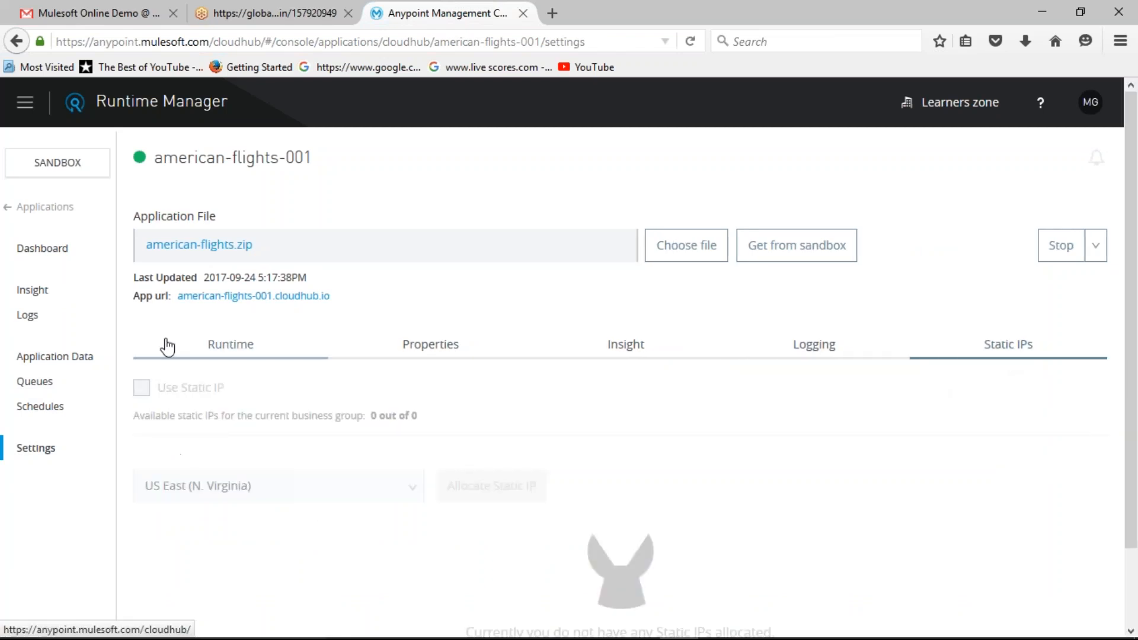
Step: Return to the Anypoint Platform home page and switch to the Mule Demo presentation in PowerPoint
{"action": "left_click", "coordinate": [25, 109]}
{"action": "left_click", "coordinate": [65, 108]}
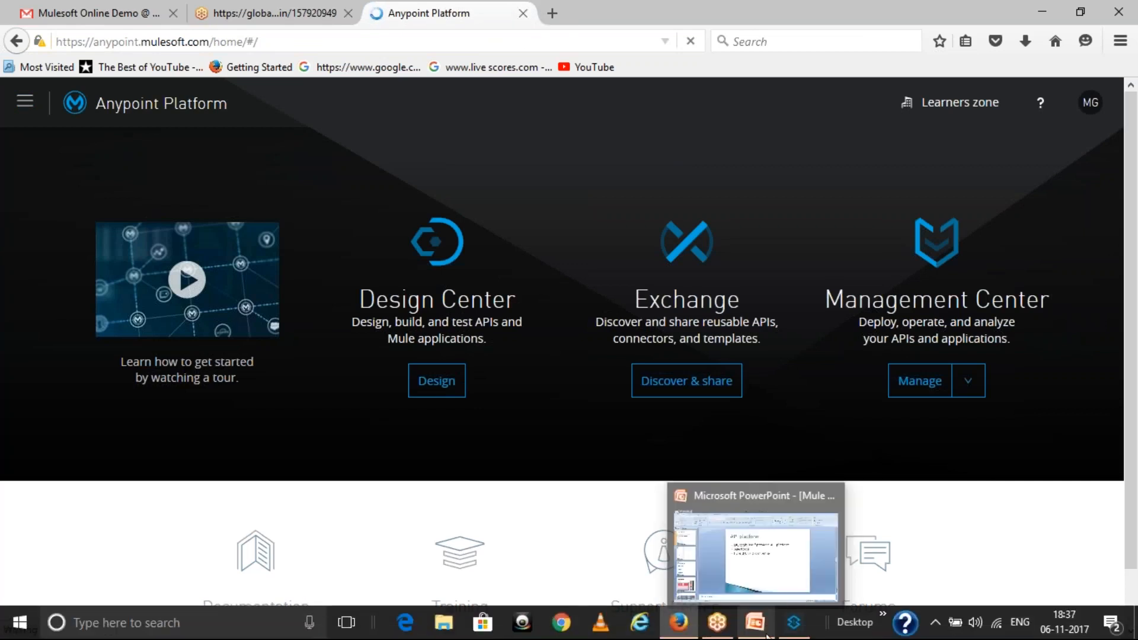
{"action": "left_click", "coordinate": [768, 635]}
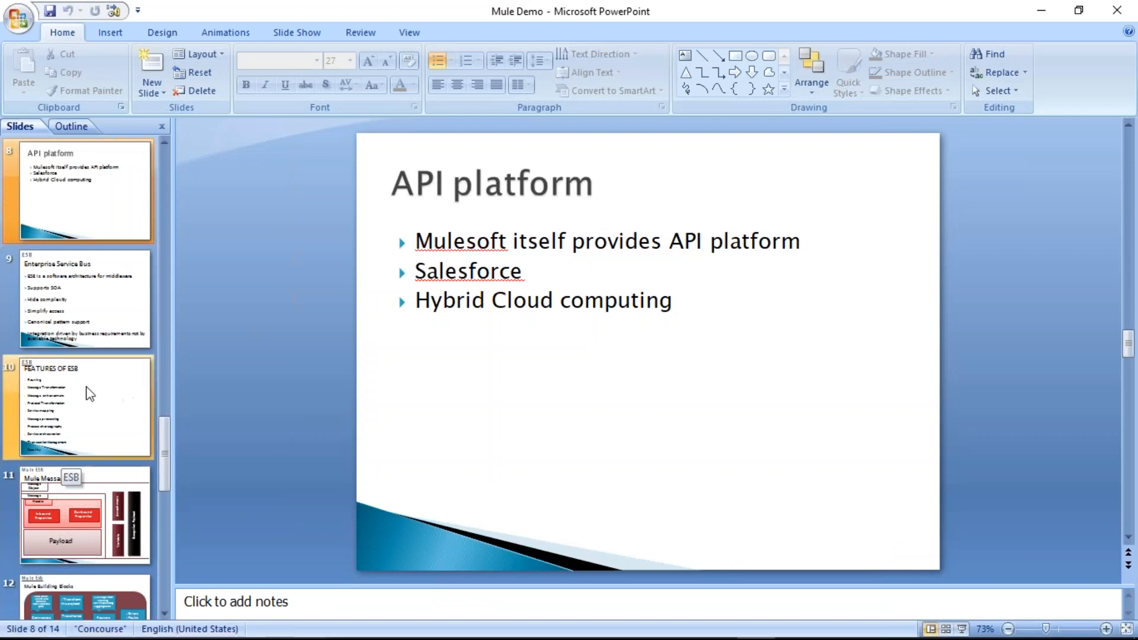